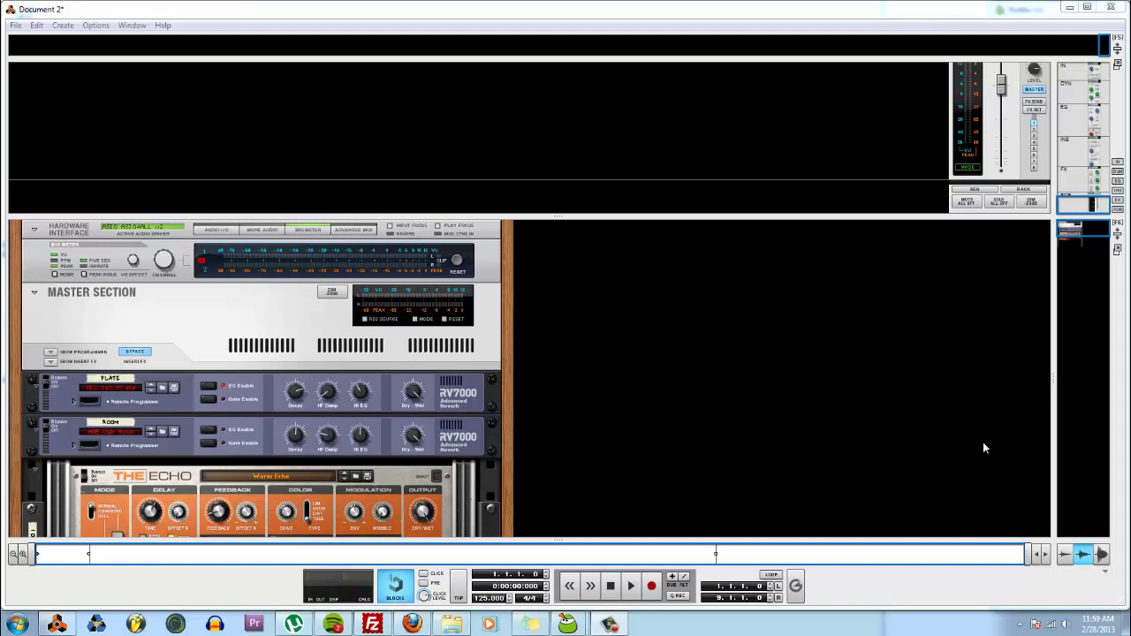
Create an instrument from the Group Channel Combinator patch and show the devices inside it.
right_click(677, 331)
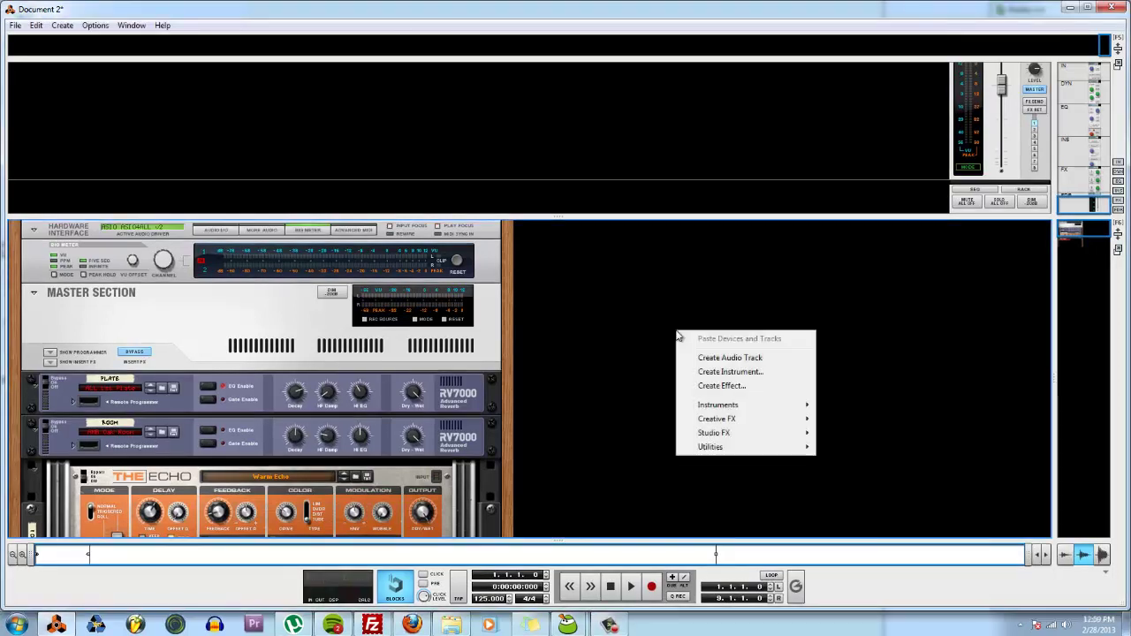
left_click(725, 372)
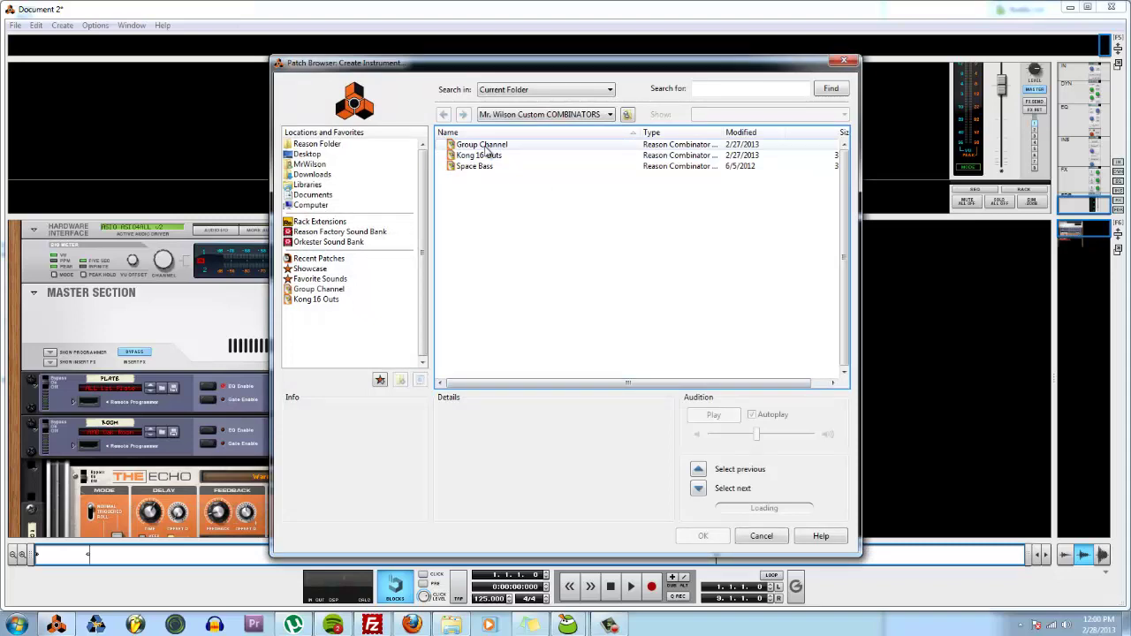
double_click(485, 147)
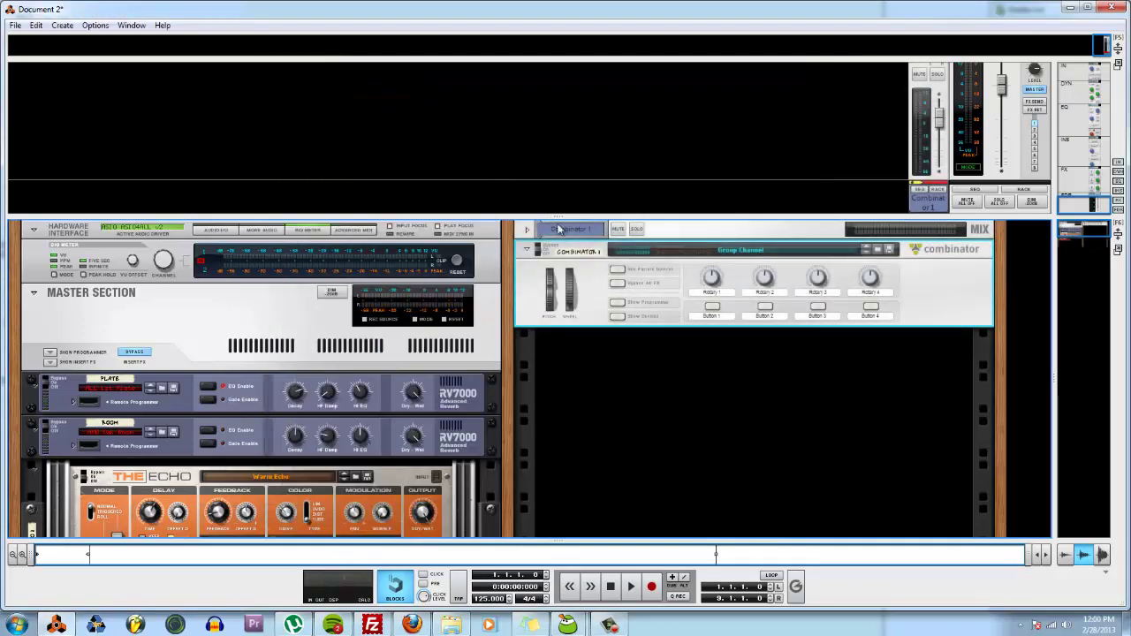
left_click(619, 318)
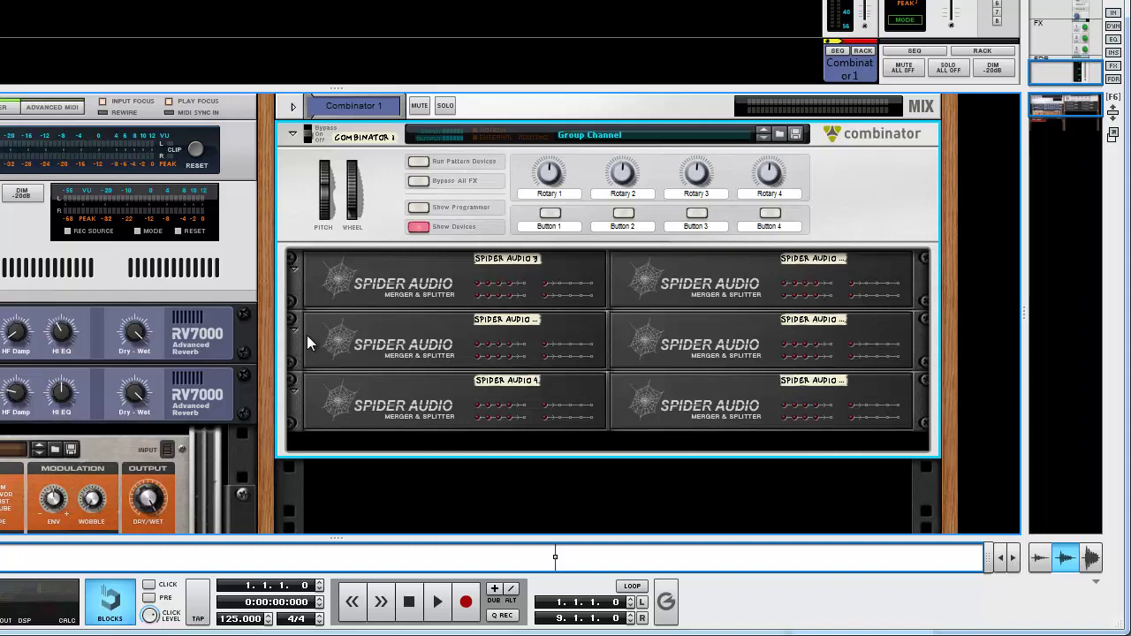
Turn the rack to its rear side and make the cables transparent so the Spider Audio jacks are visible.
key("Tab")
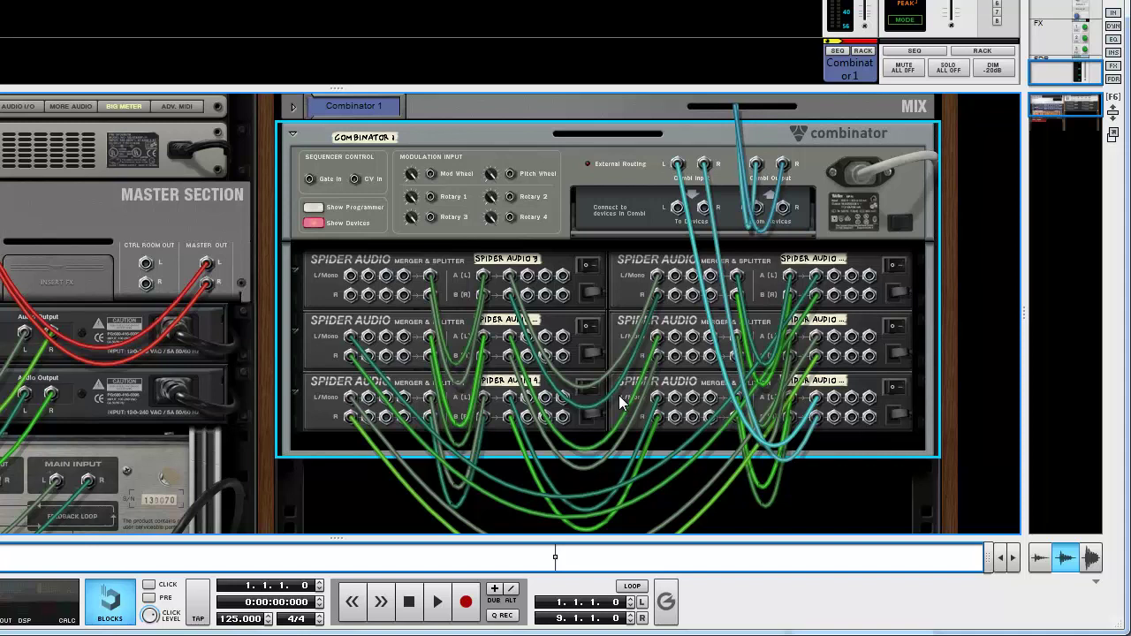
key("l")
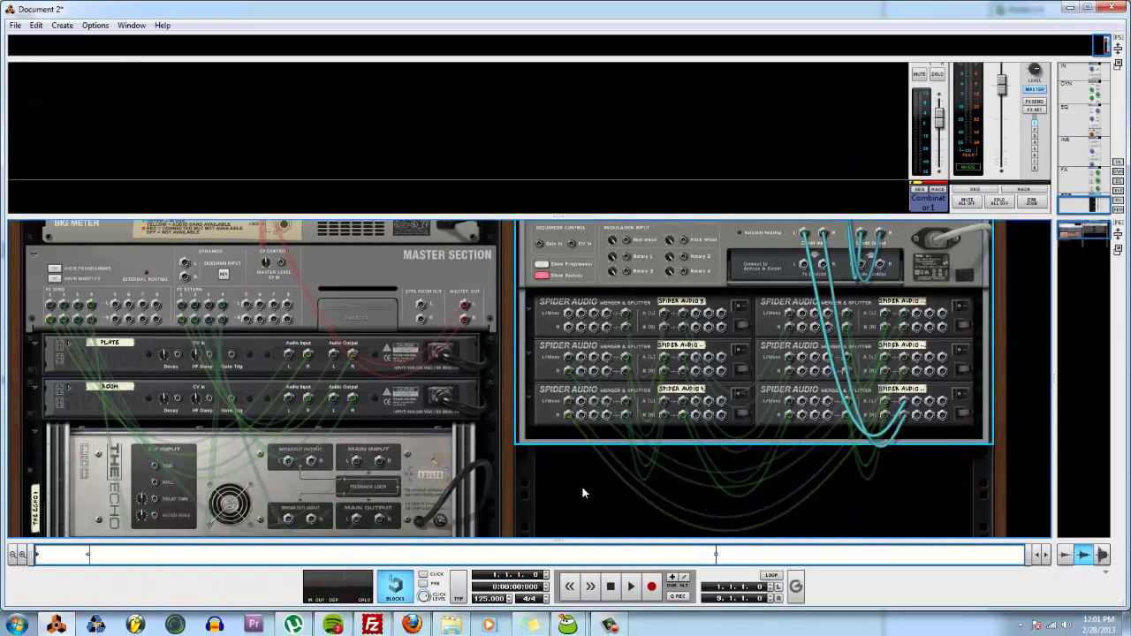
scroll(494, 521, "down", 2)
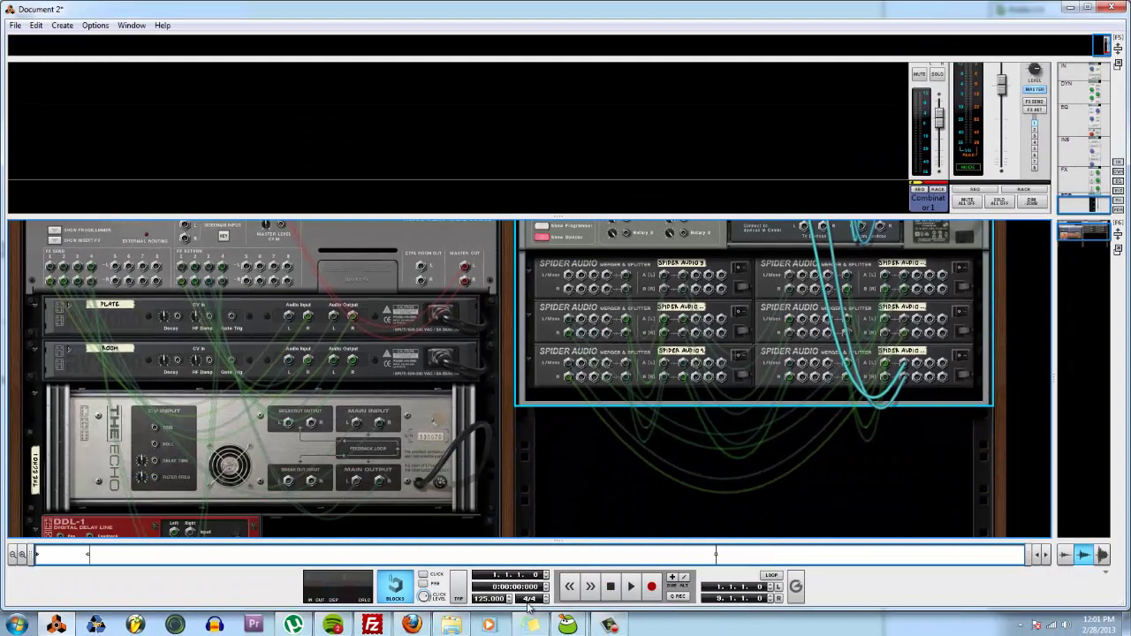
Switch to the Bounce Pina Co Lada BPM 125 folder and select the wave files from 808 through The Brand Tag.
left_click(451, 624)
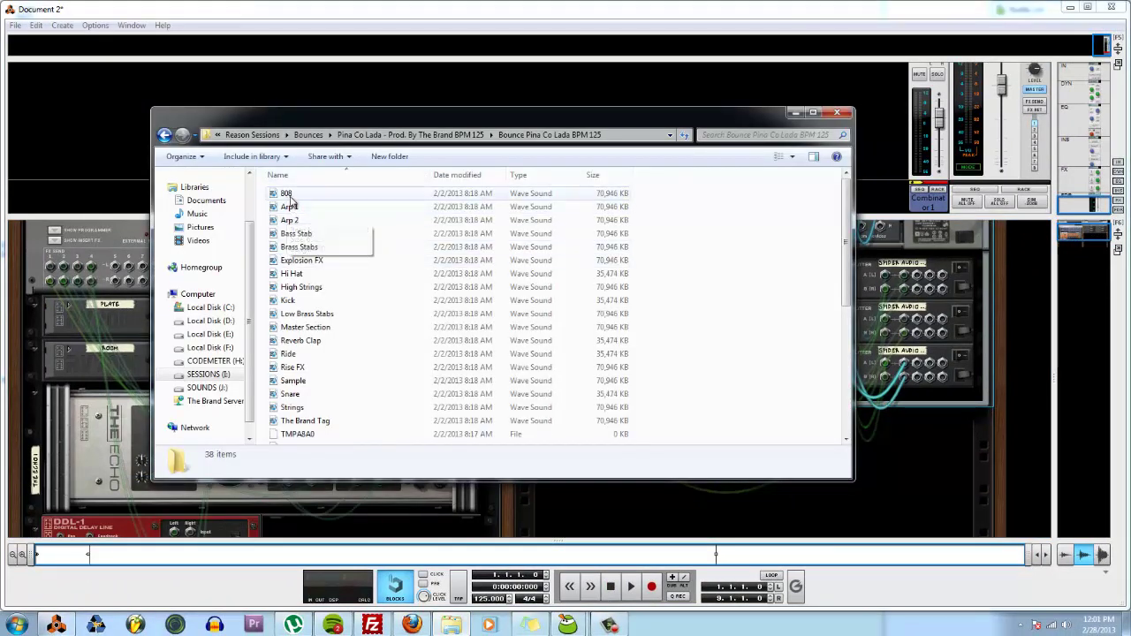
scroll(327, 261, "down", 2)
scroll(327, 261, "down", 5)
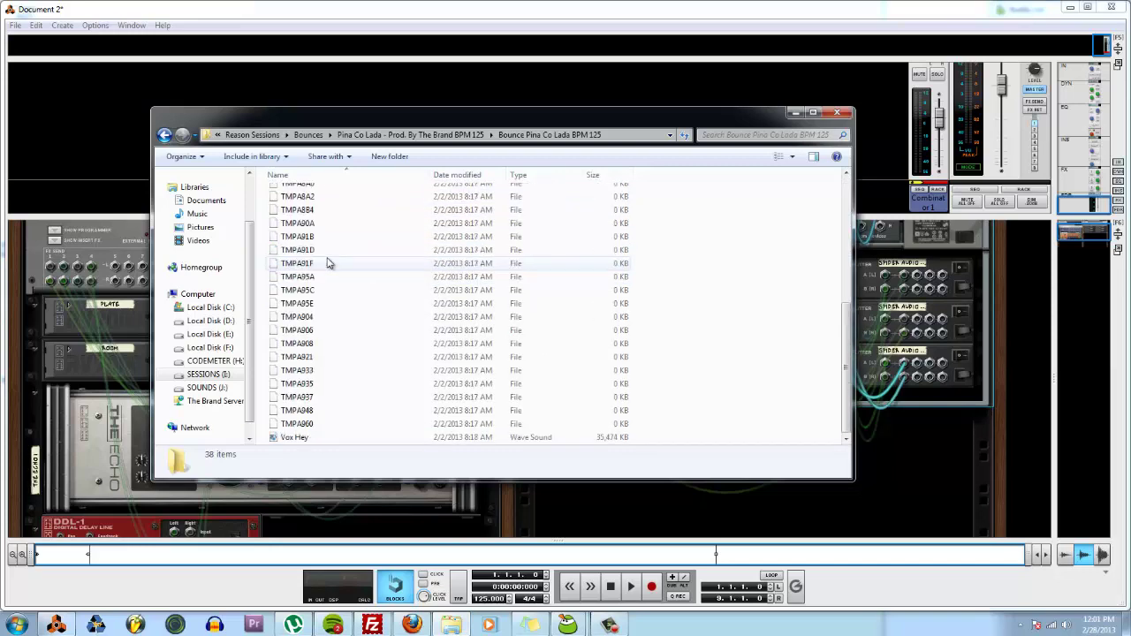
scroll(328, 258, "up", 7)
left_click(287, 195)
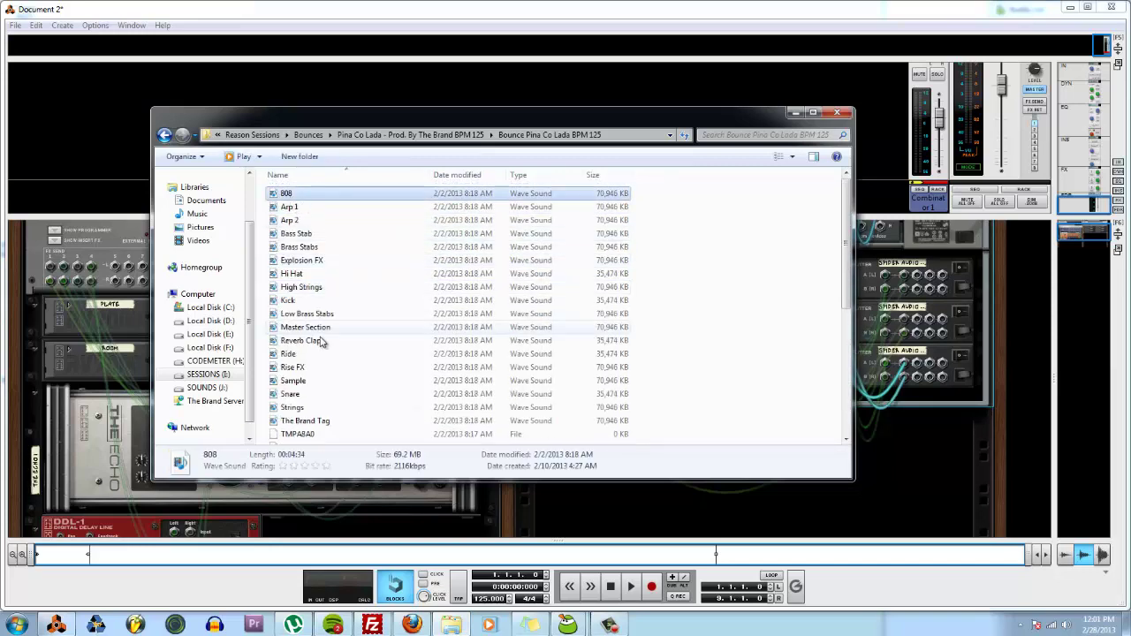
scroll(329, 309, "down", 2)
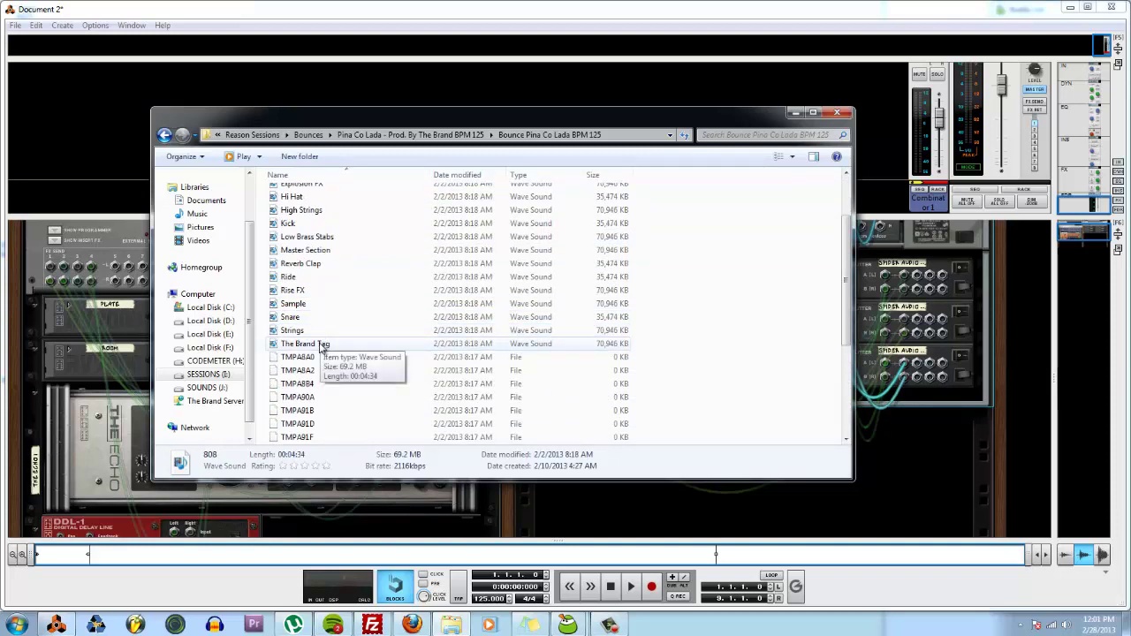
left_click(321, 346, "shift")
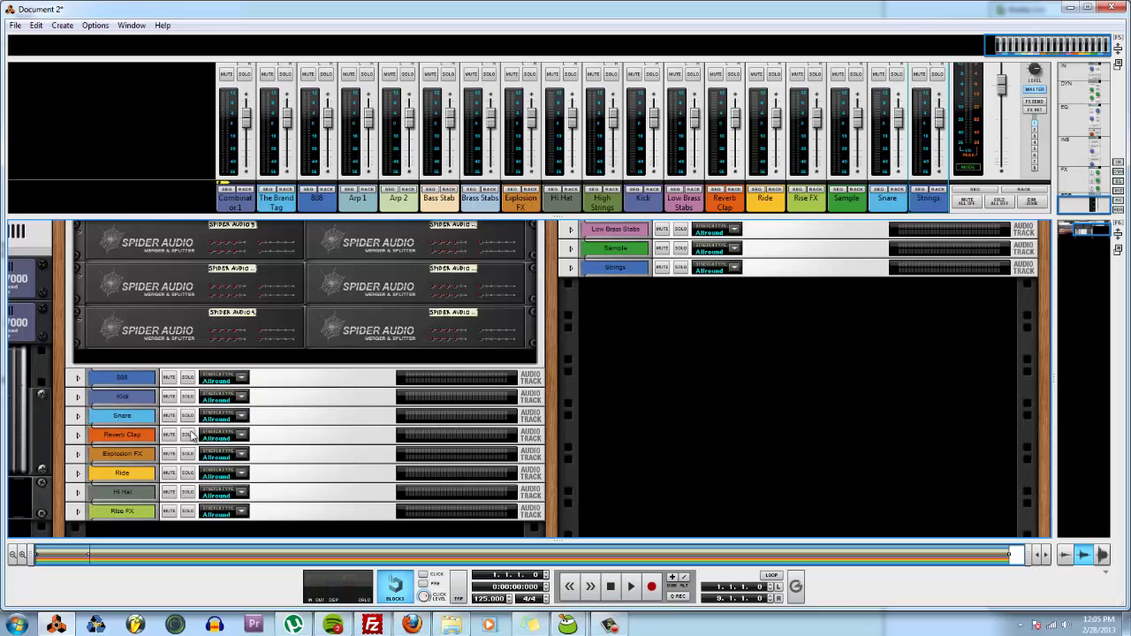
Turn the rack to its rear side and unfold the eight drum and FX audio tracks from 808 to Rise FX.
mouse_move(131, 380)
left_mouse_down()
mouse_move(147, 386)
mouse_move(122, 398)
left_mouse_up()
key("Tab")
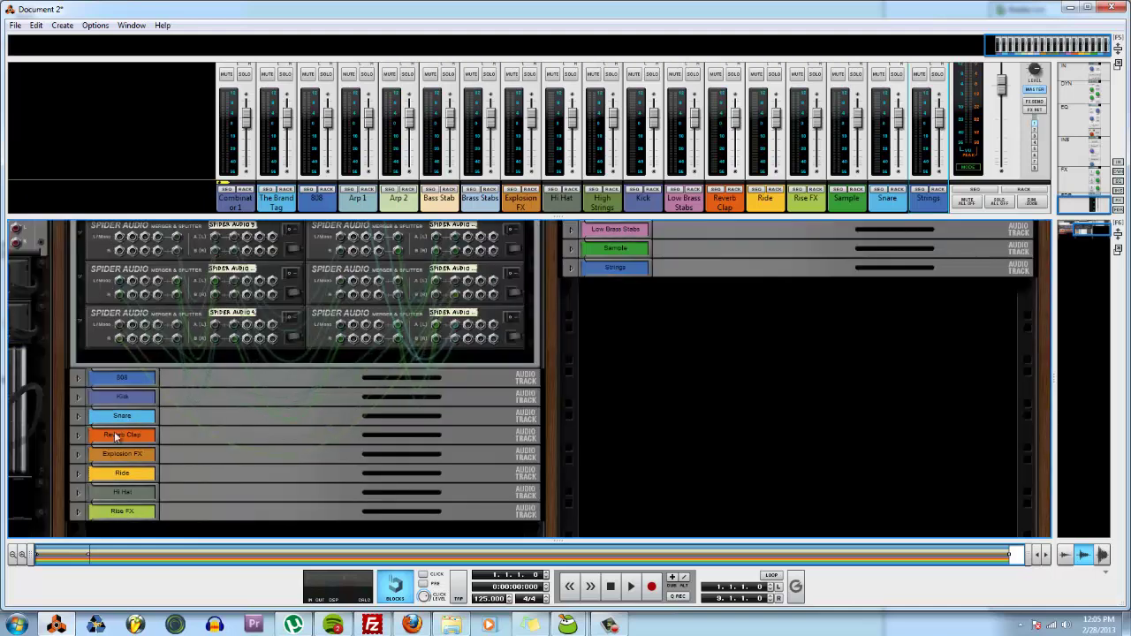
left_click(78, 380)
left_click(78, 422)
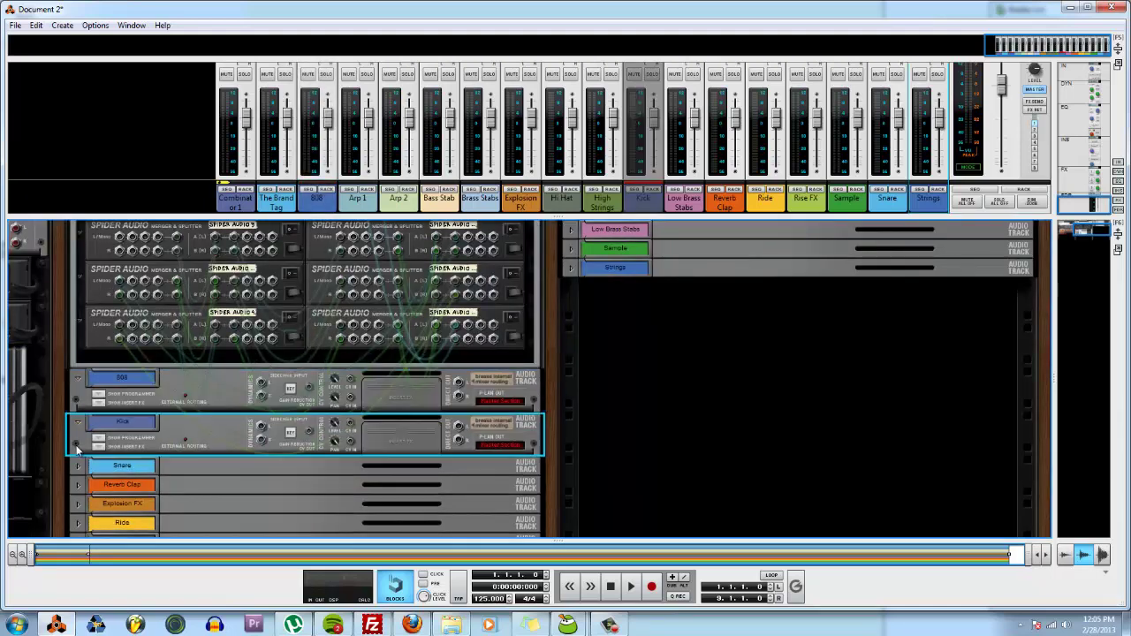
left_click(78, 466)
left_click(78, 508)
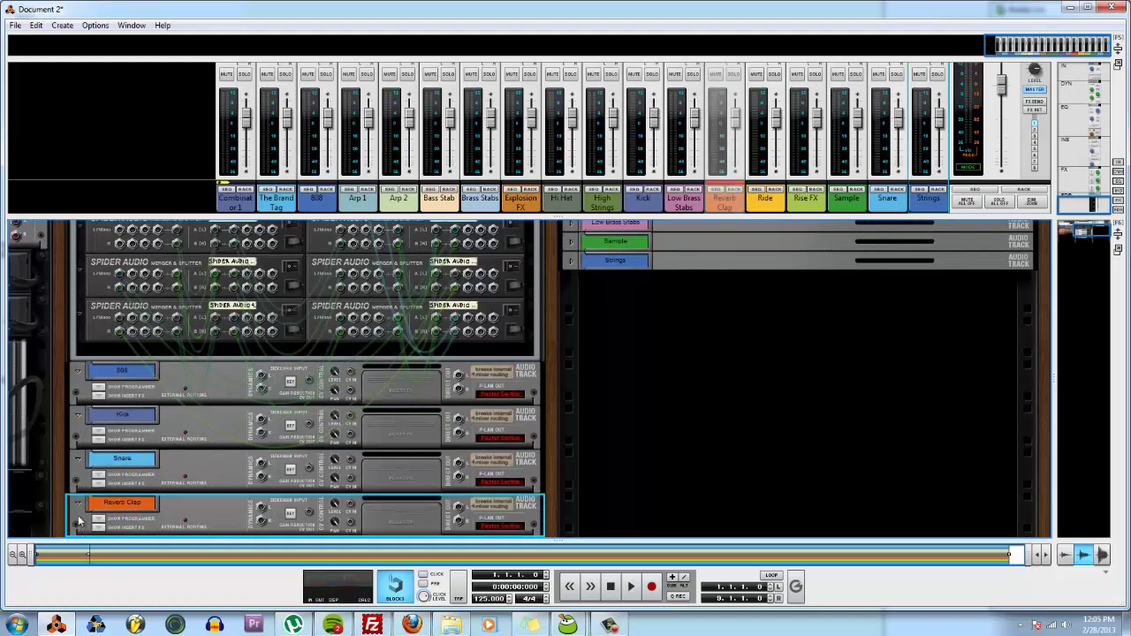
left_click(77, 471)
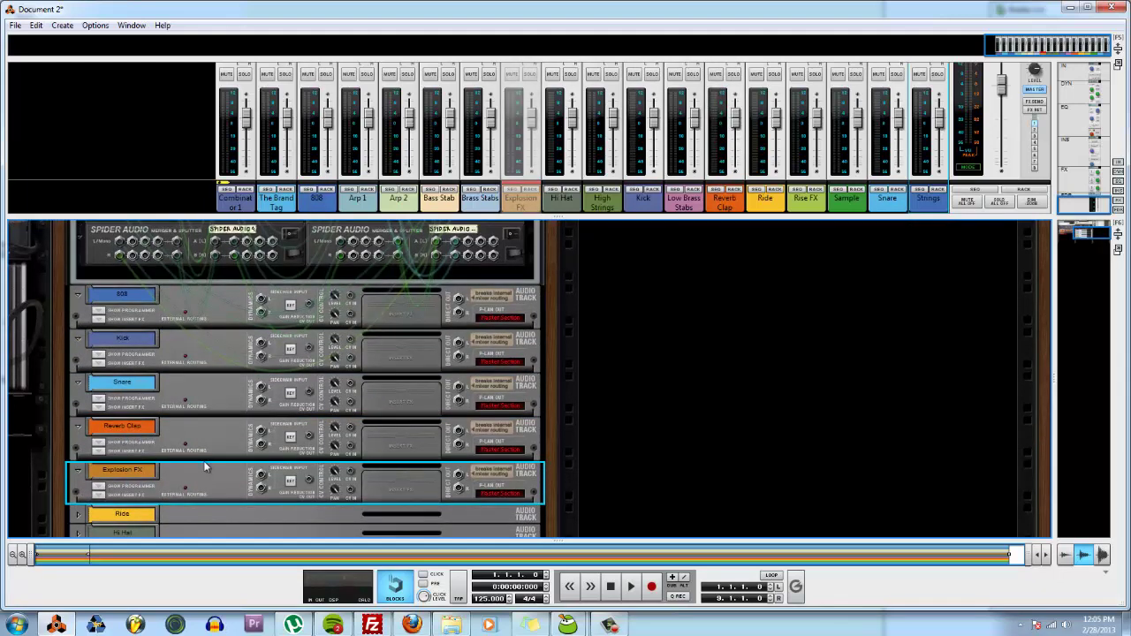
left_click(77, 399)
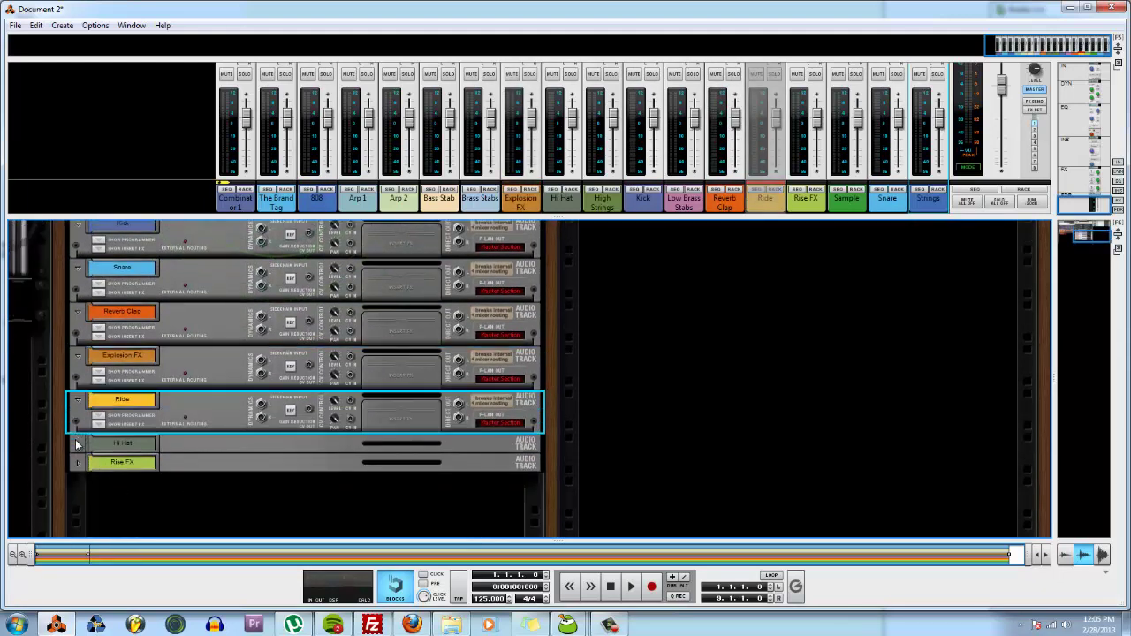
left_click(77, 442)
left_click(78, 487)
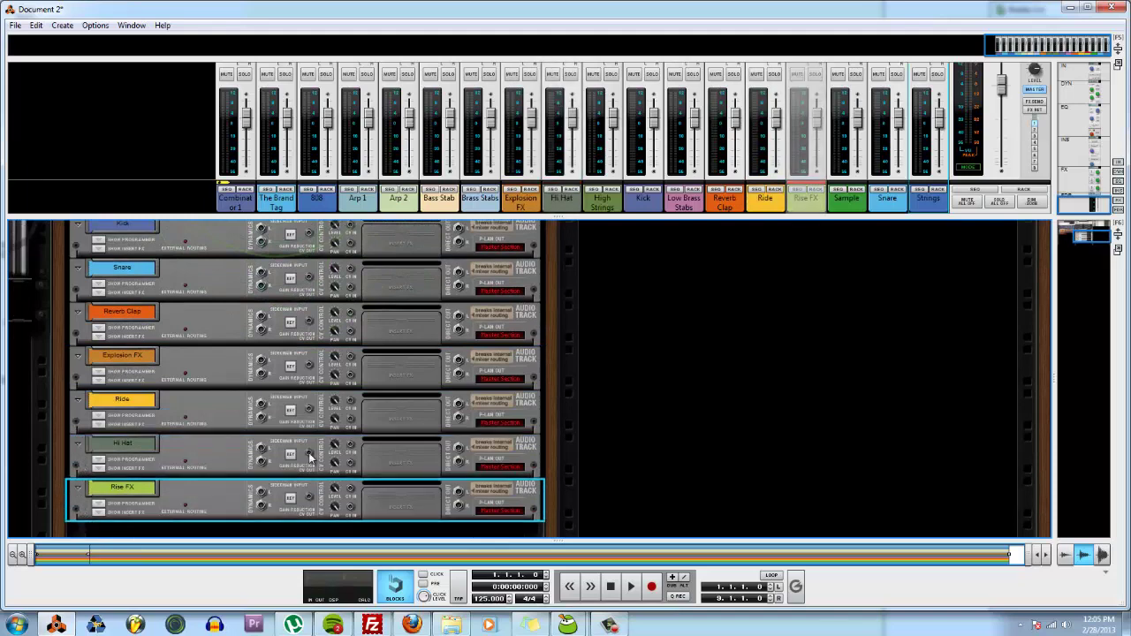
Cable the direct outputs of the 808, Kick, Snare and Reverb Clap tracks to the four merger inputs of Spider Audio 3.
scroll(353, 459, "up", 5)
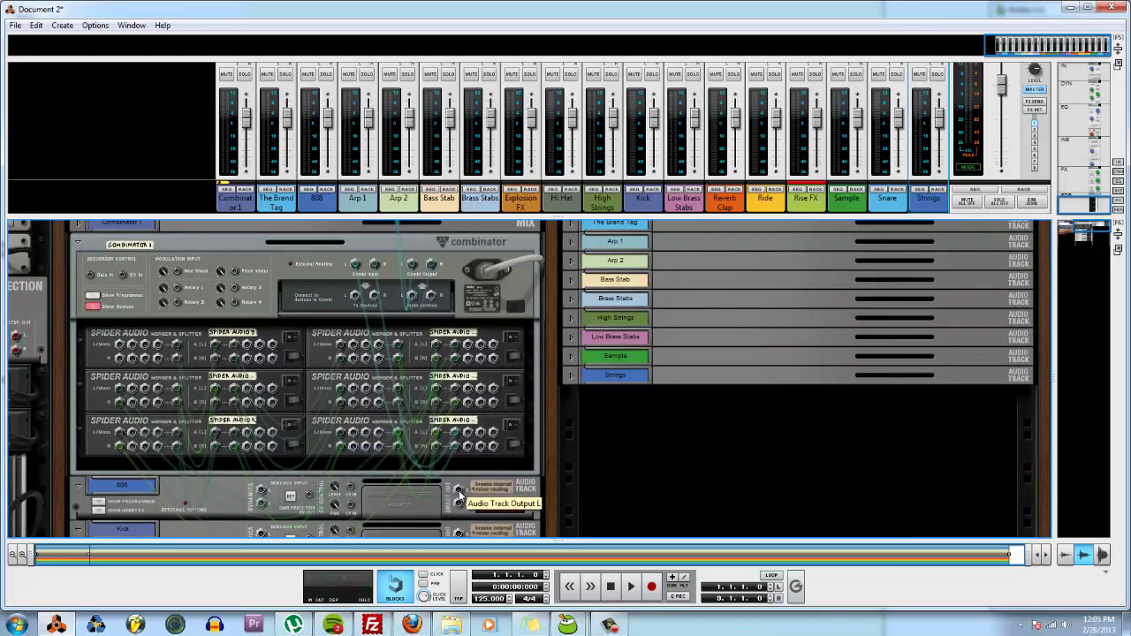
left_click_drag(458, 492, 121, 353)
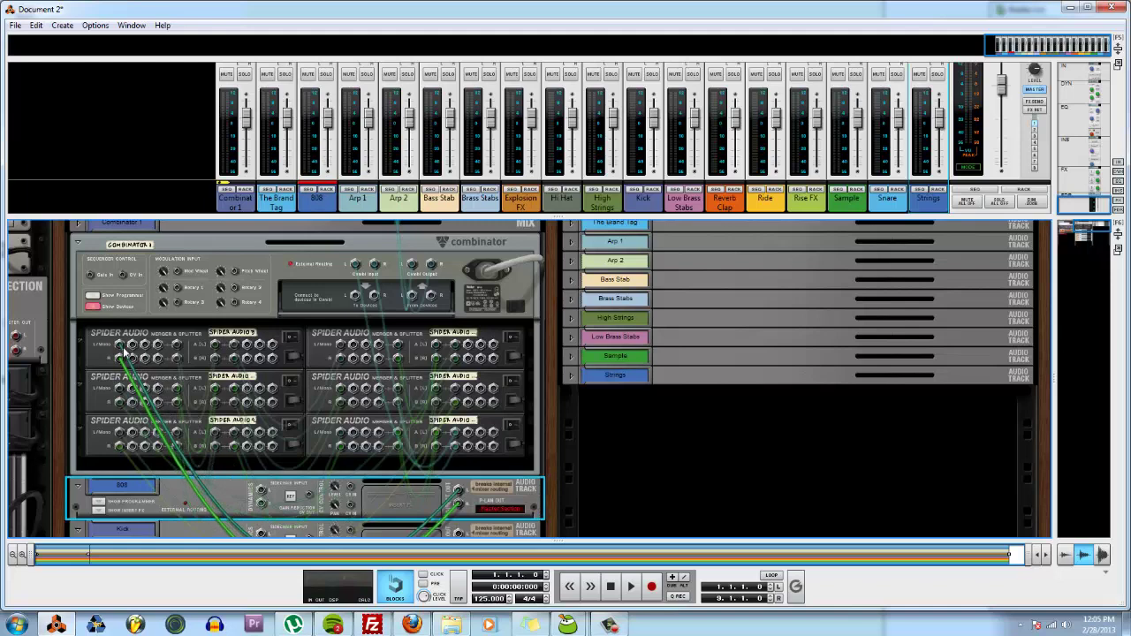
scroll(440, 492, "down", 2)
left_click_drag(457, 468, 131, 269)
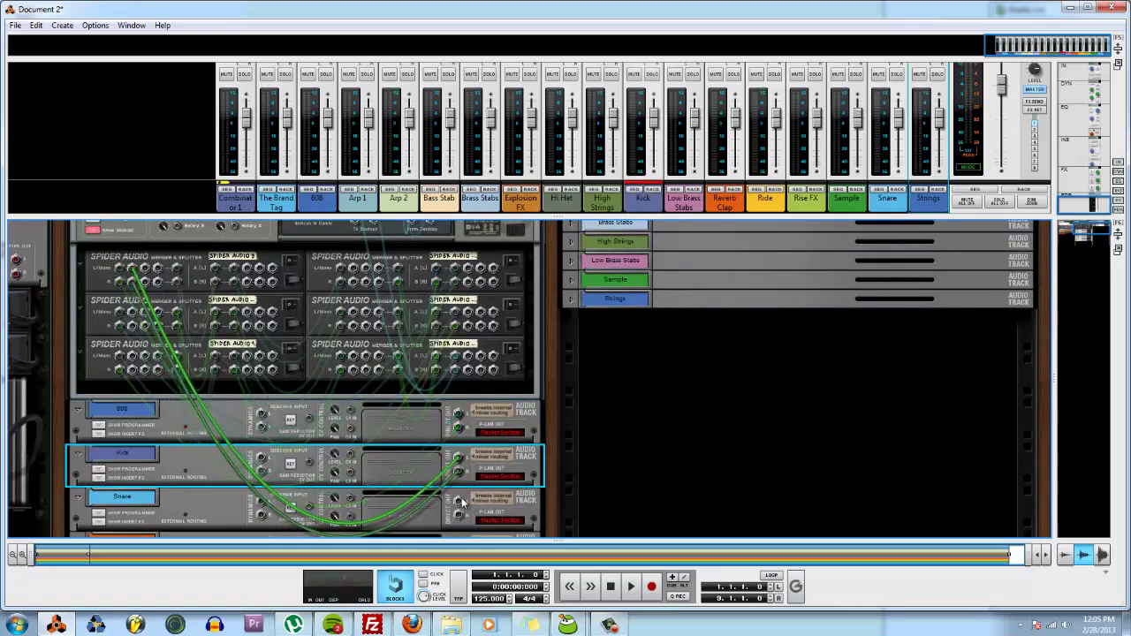
left_click_drag(457, 513, 177, 267)
scroll(461, 471, "down", 2)
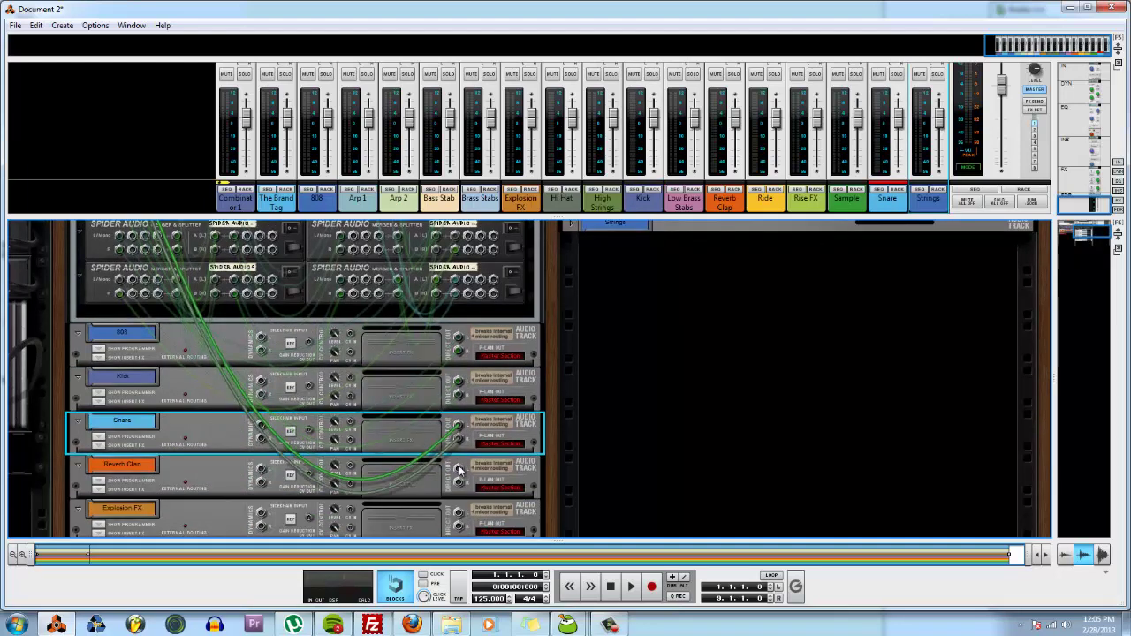
left_click_drag(461, 471, 161, 276)
scroll(171, 265, "up", 2)
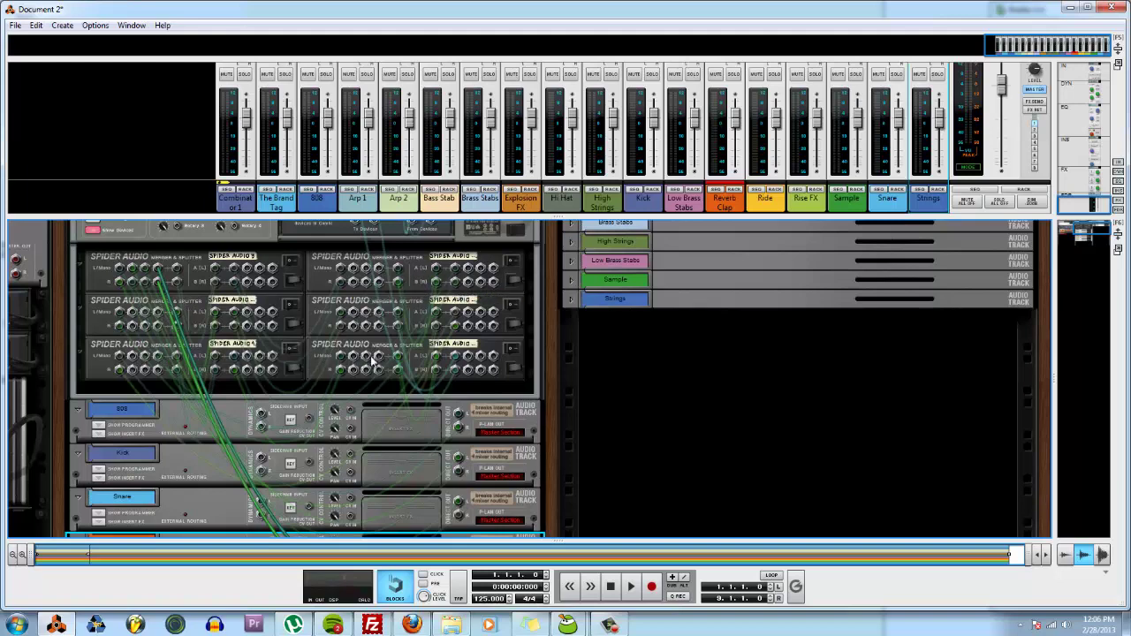
Cable the direct outputs of the Explosion FX, Ride and Hi Hat tracks to the free merger inputs of the top row's second Spider Audio.
scroll(389, 391, "down", 4)
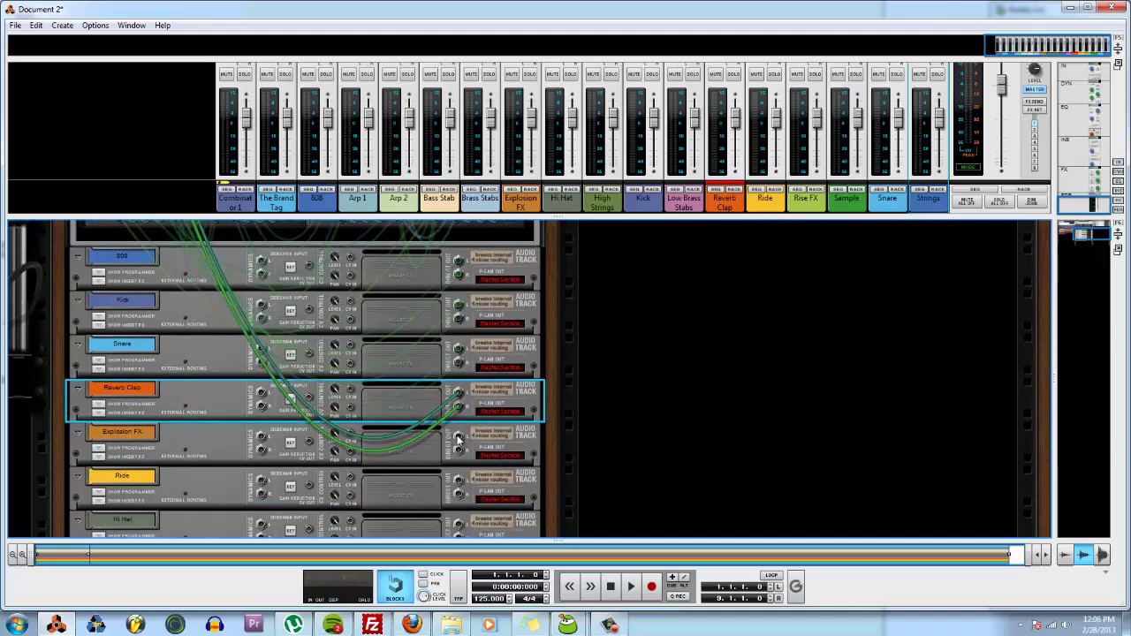
left_click_drag(521, 198, 207, 172)
scroll(358, 304, "up", 5)
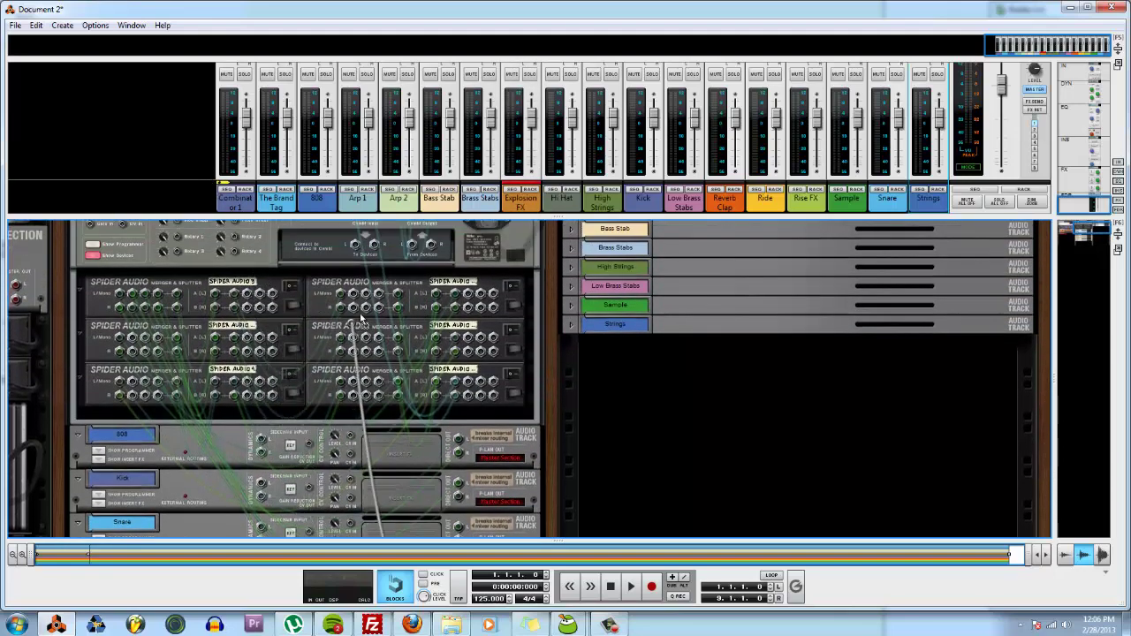
scroll(358, 305, "down", 5)
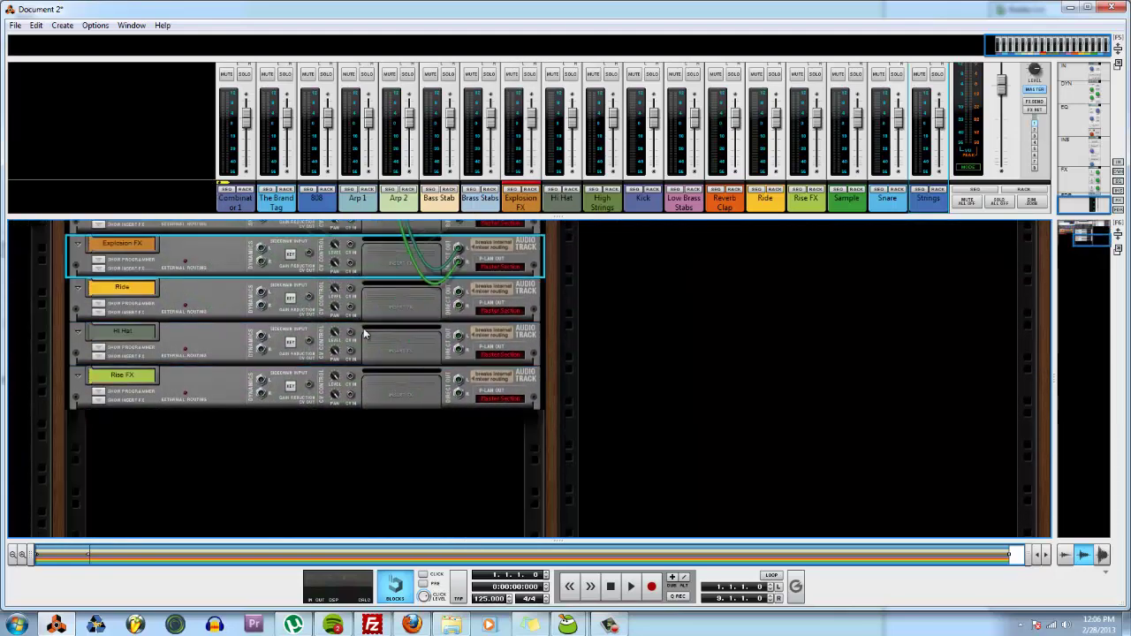
left_click(459, 299)
left_click_drag(459, 298, 397, 283)
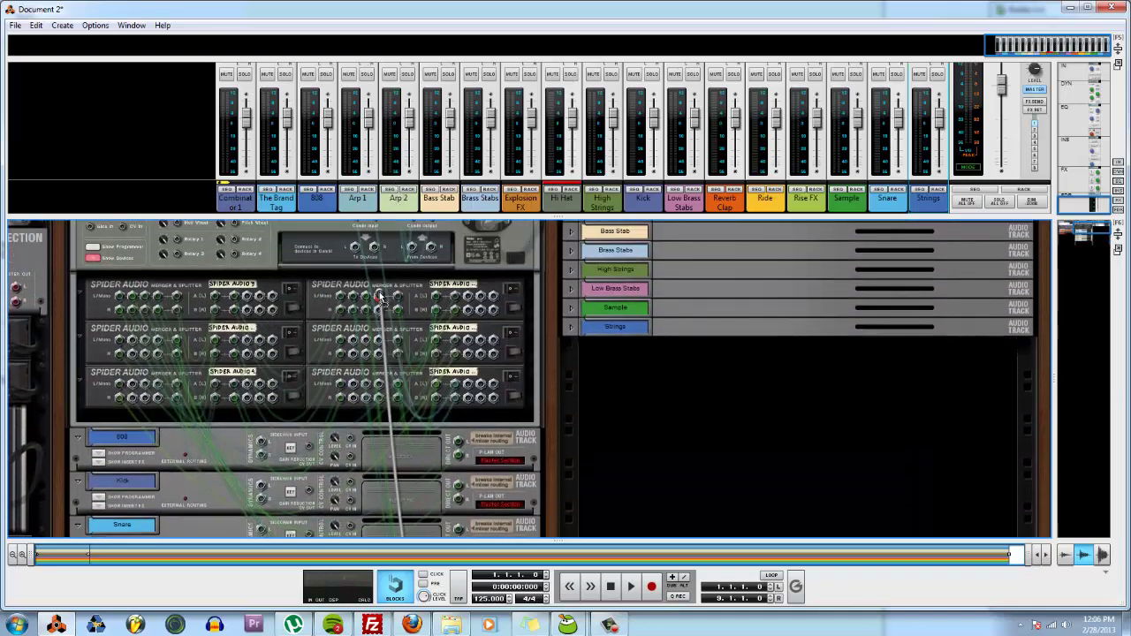
Cable the Rise FX track's direct output to the second merger input of the Spider Audio directly below Spider Audio 3.
scroll(415, 313, "down", 4)
scroll(414, 314, "down", 3)
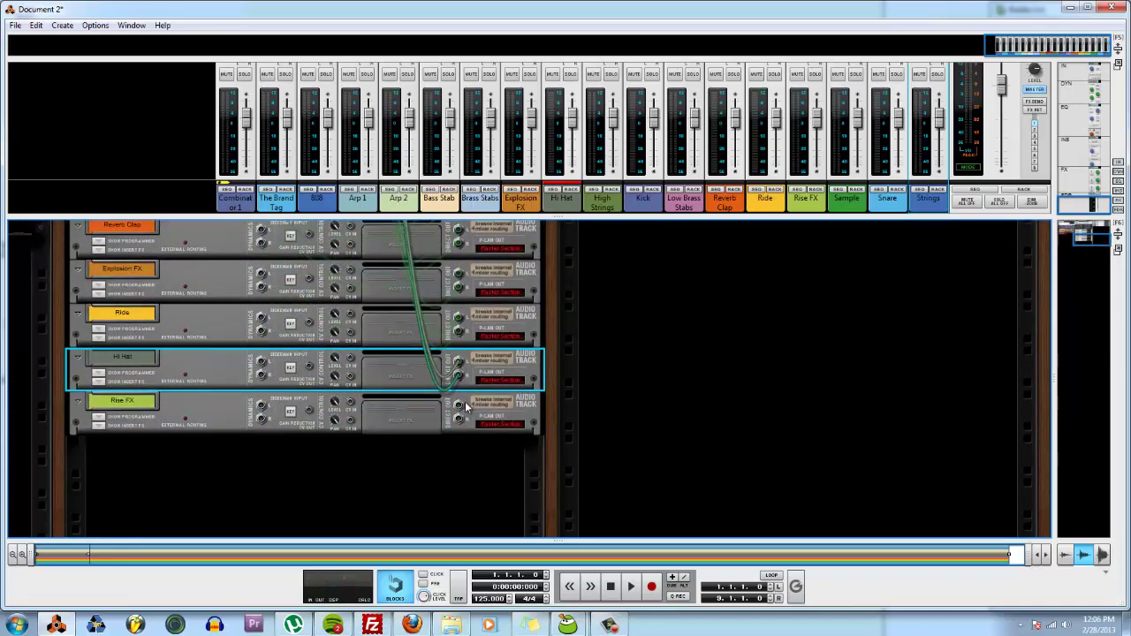
left_click_drag(459, 404, 133, 341)
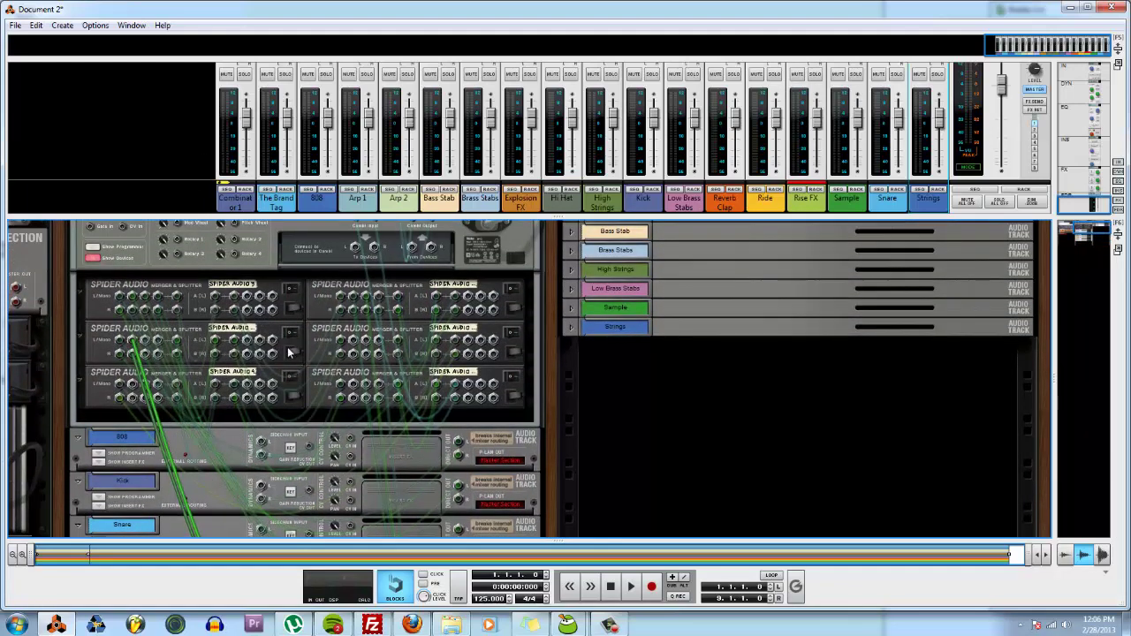
Turn the rack back to its front and rename the Combinator's mix channel as Drum Track.
key("Tab")
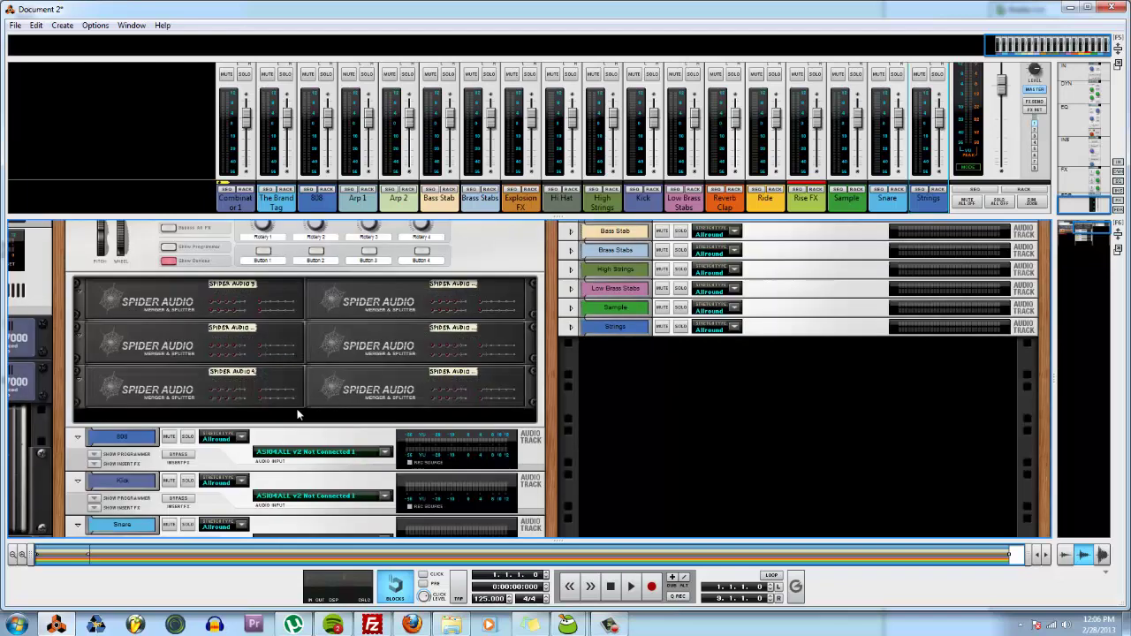
scroll(179, 393, "up", 2)
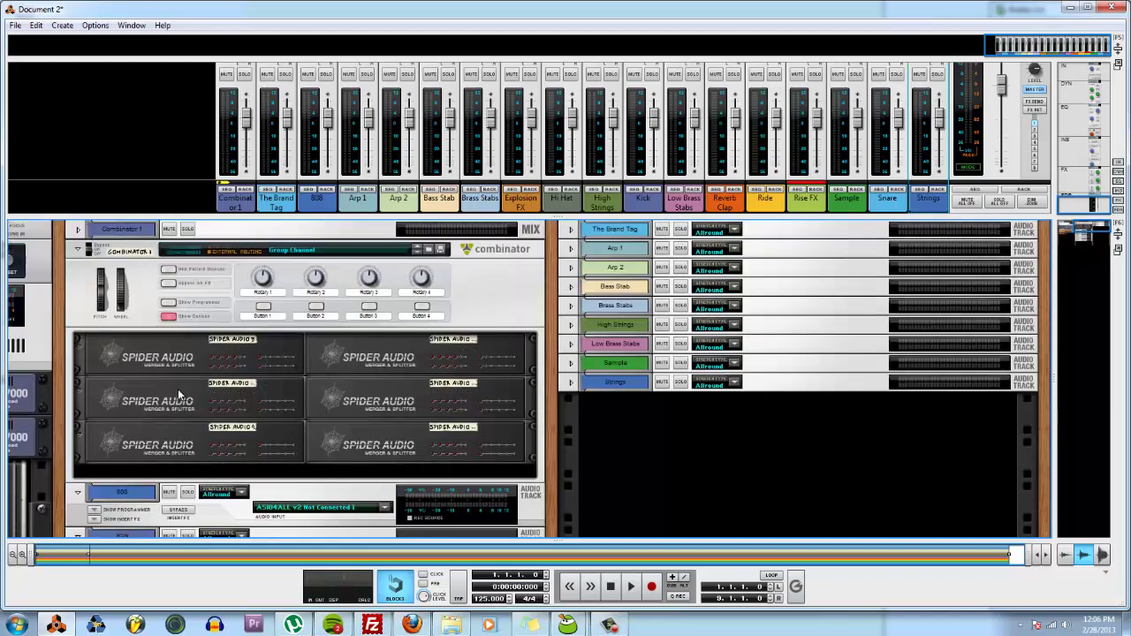
double_click(123, 232)
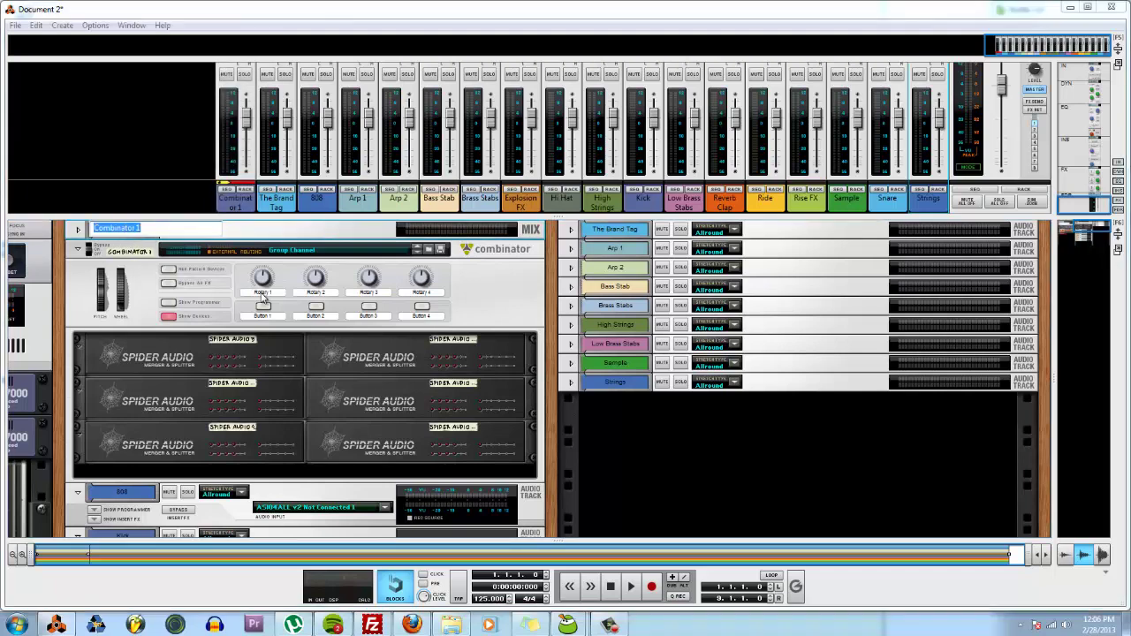
type("Drum Track")
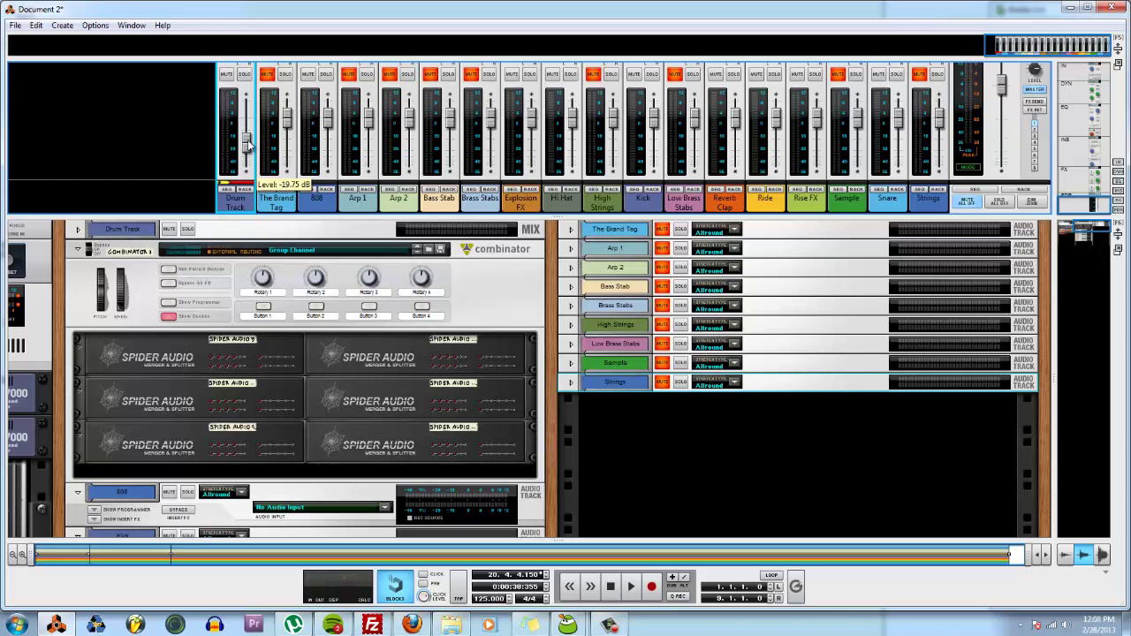
Play the song and raise the Drum Track channel's level slightly.
key("space")
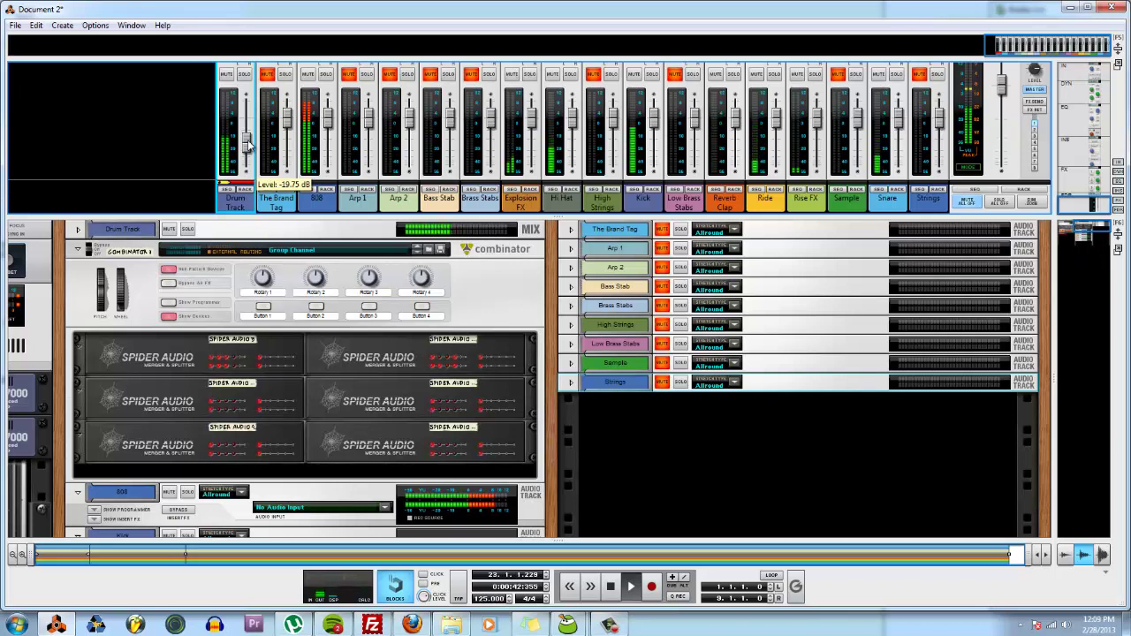
left_click_drag(249, 144, 250, 137)
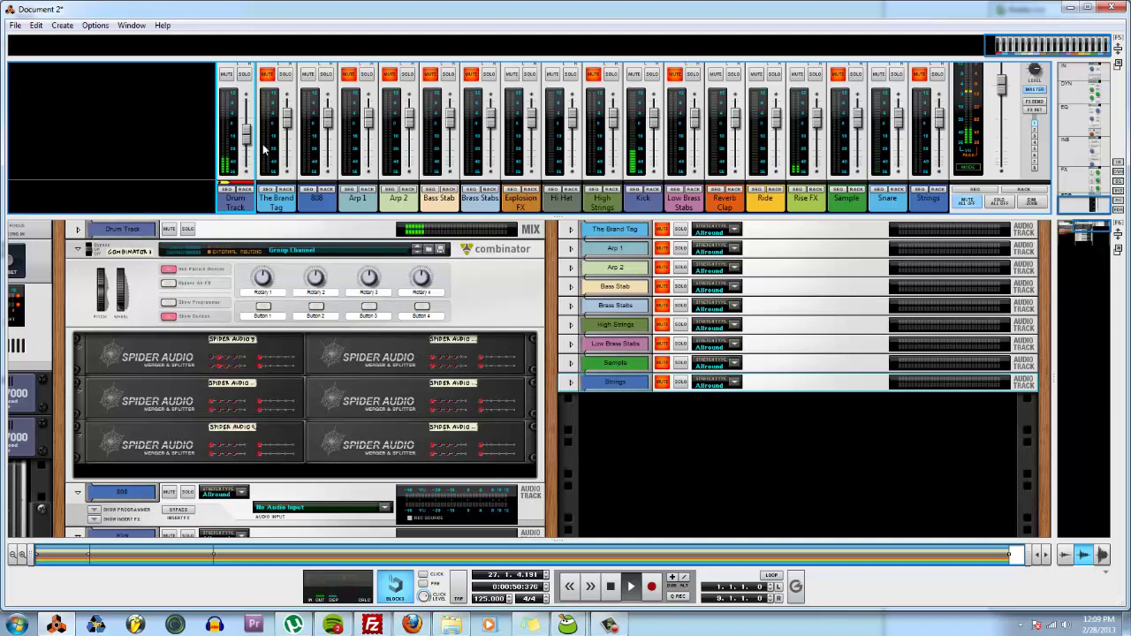
In the main mixer, try switching the Drum Track channel's FX1 and FX3 sends on and off.
key("F5")
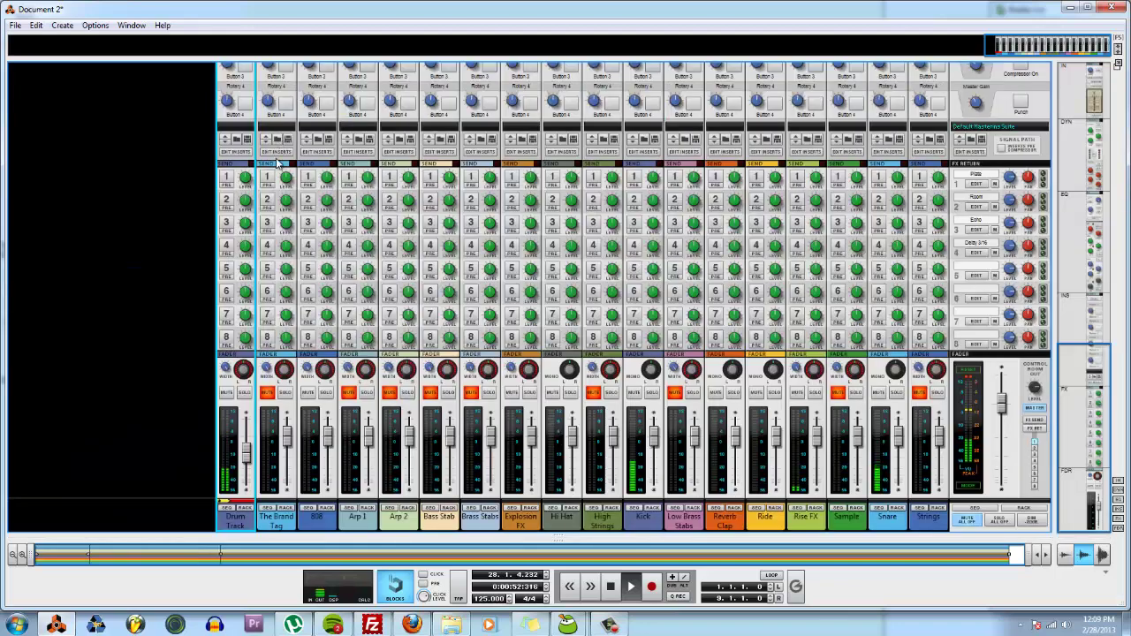
scroll(244, 305, "up", 3)
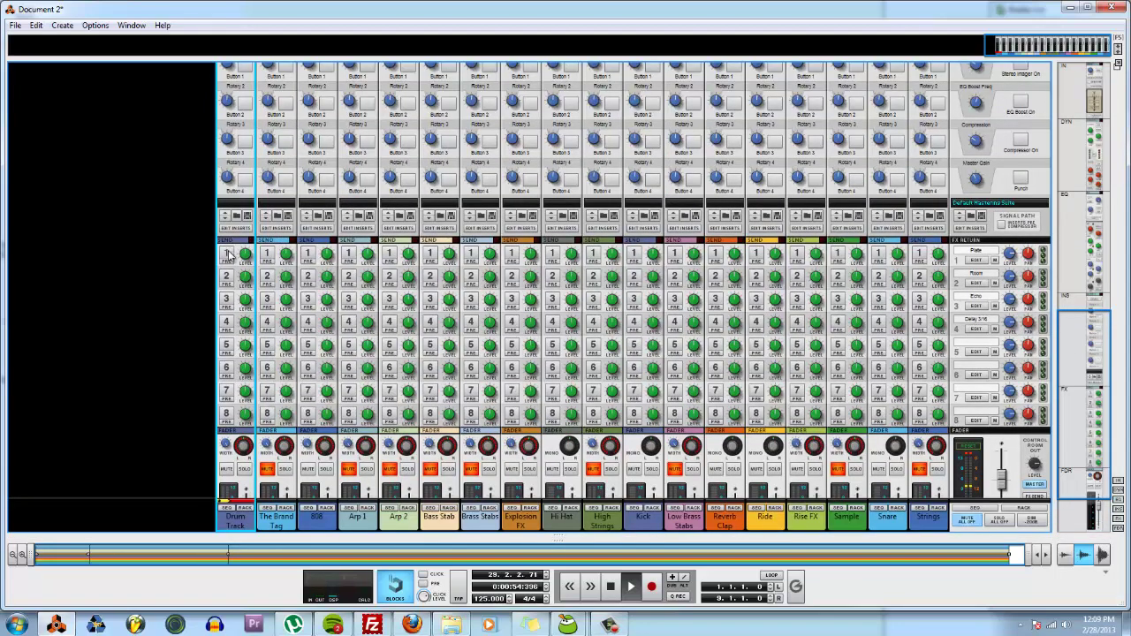
left_click(227, 254)
left_click(227, 253)
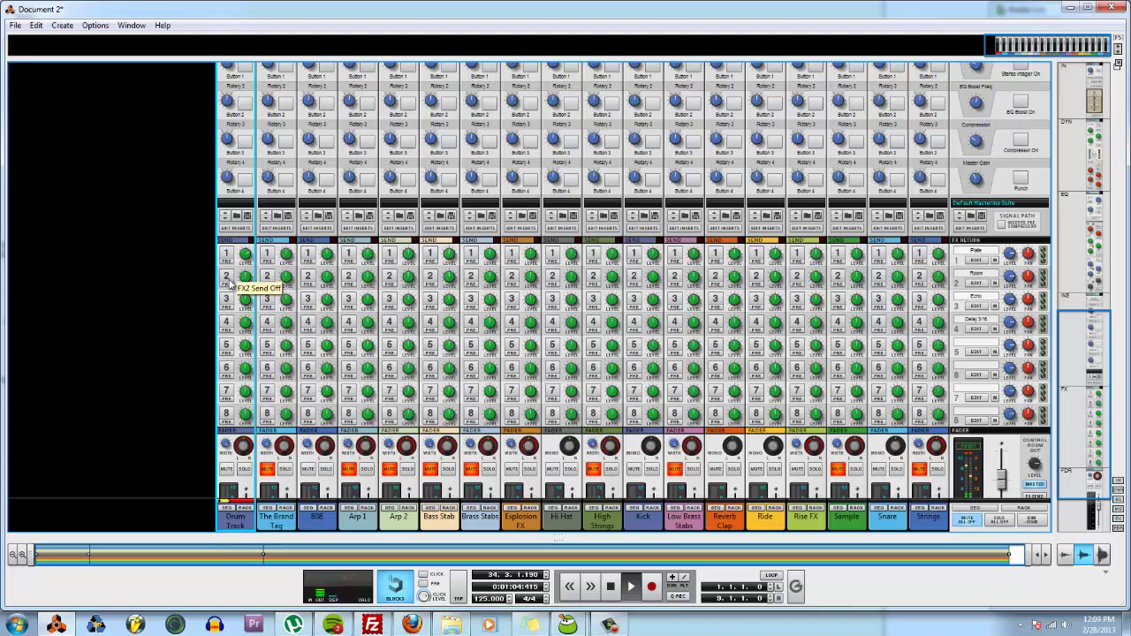
left_click(226, 300)
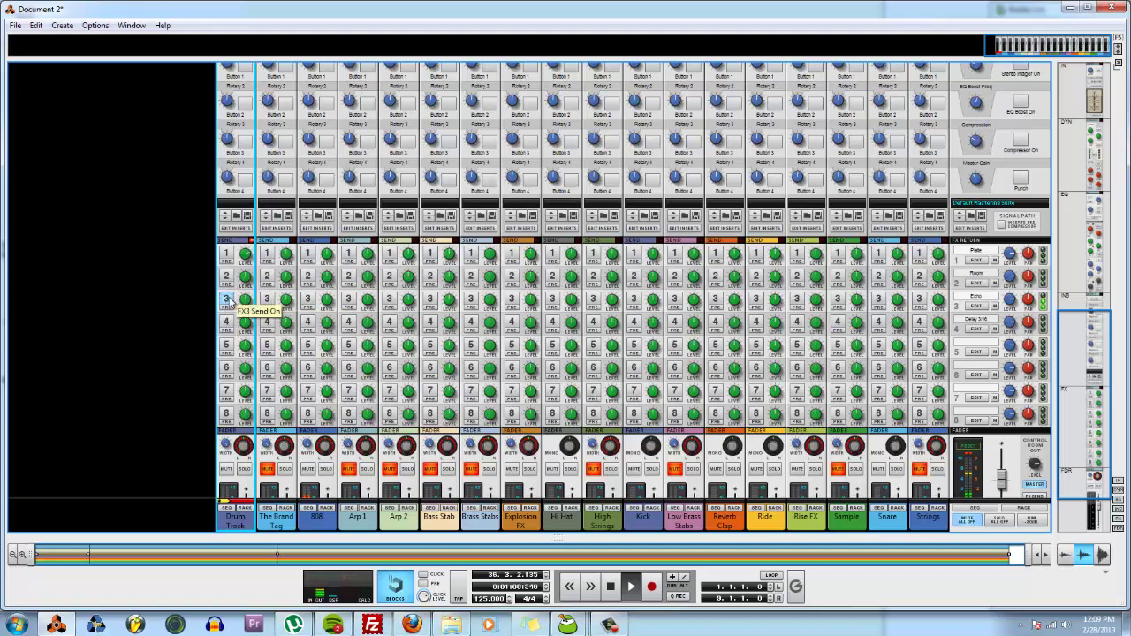
Lower the Drum Track fader, and lower the individual 808, Hi Hat, Kick (about -5.5 dB) and Ride channel faders.
scroll(231, 320, "down", 3)
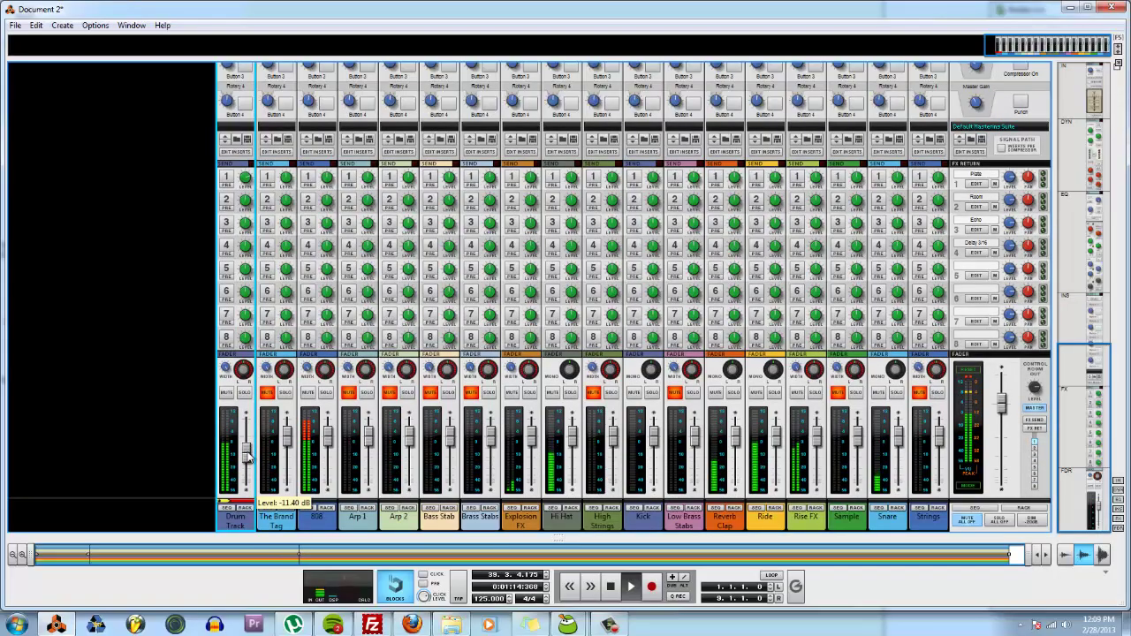
left_click_drag(249, 455, 247, 464)
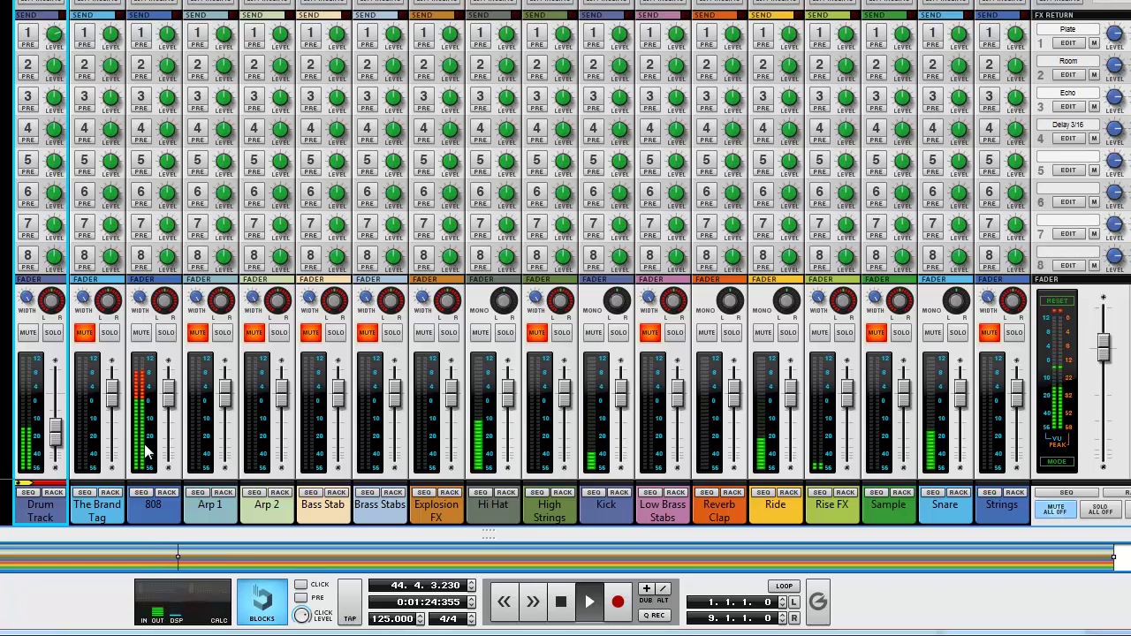
left_click_drag(168, 390, 168, 408)
left_click_drag(507, 390, 508, 410)
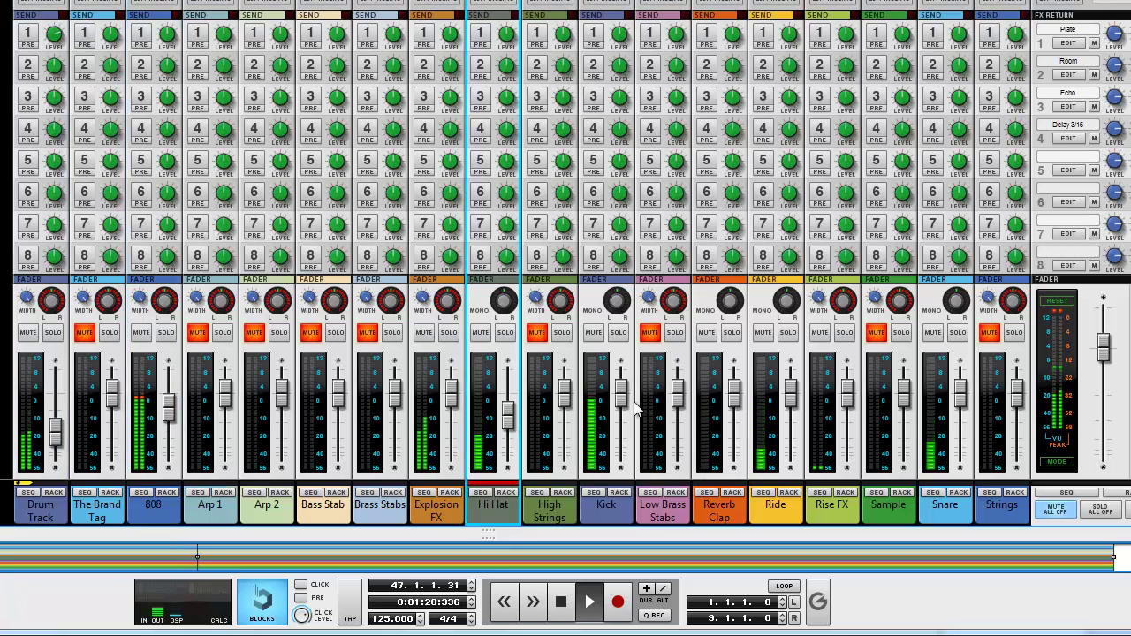
left_click_drag(621, 393, 623, 417)
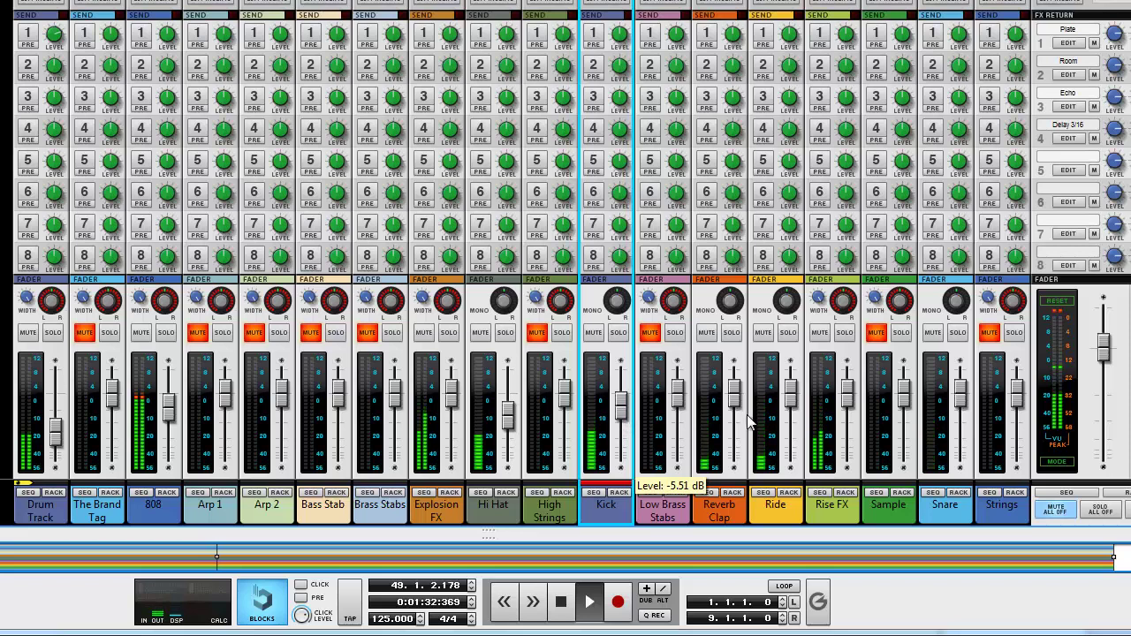
left_click_drag(791, 396, 794, 424)
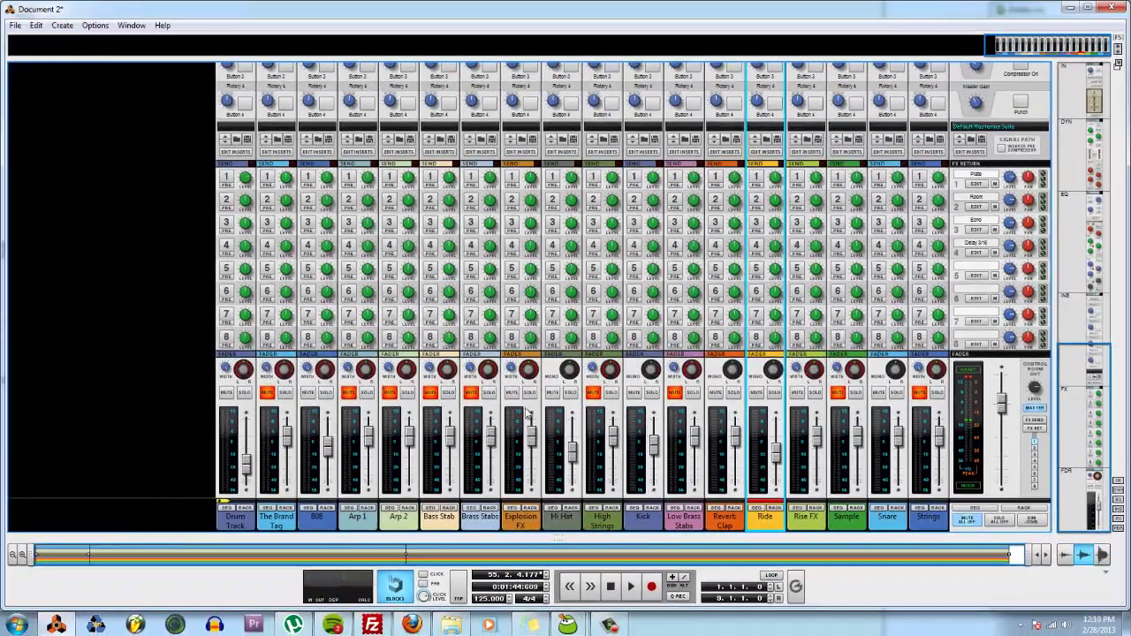
Create a second Combinator from the Group Channel patch in the empty rack space below the Strings track.
mouse_move(532, 412)
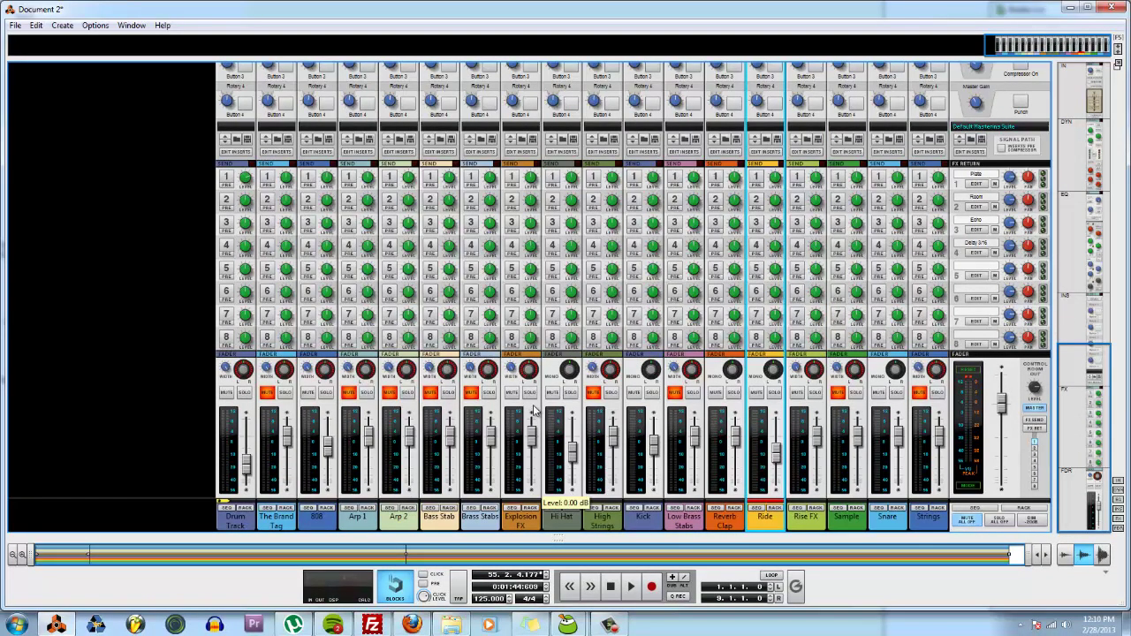
key("F6")
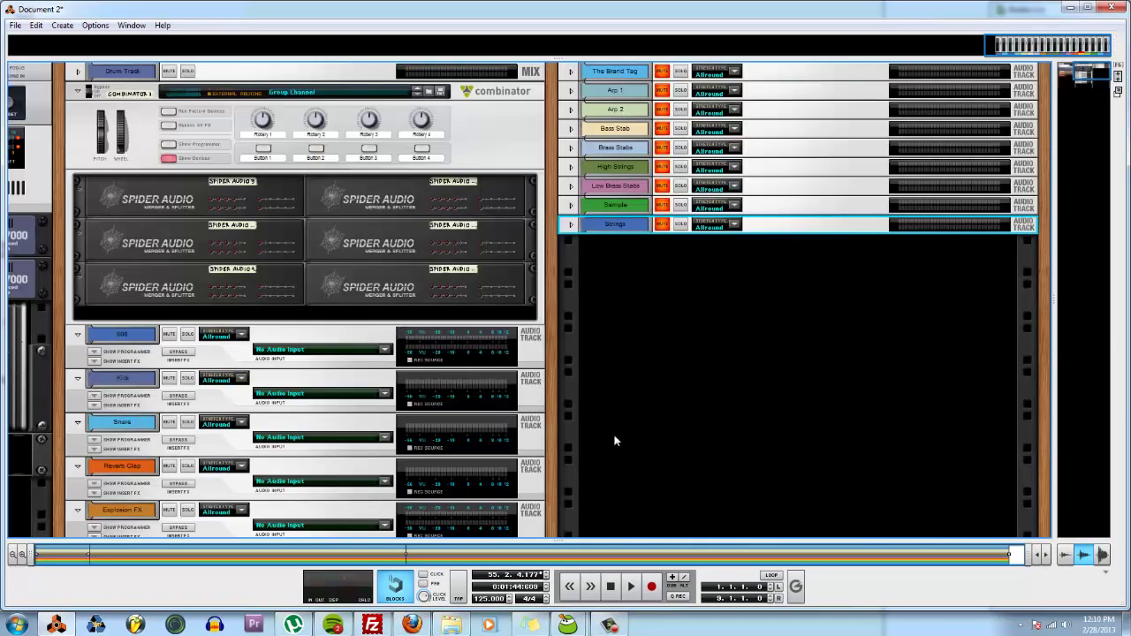
scroll(380, 324, "down", 1)
scroll(370, 314, "up", 1)
right_click(647, 268)
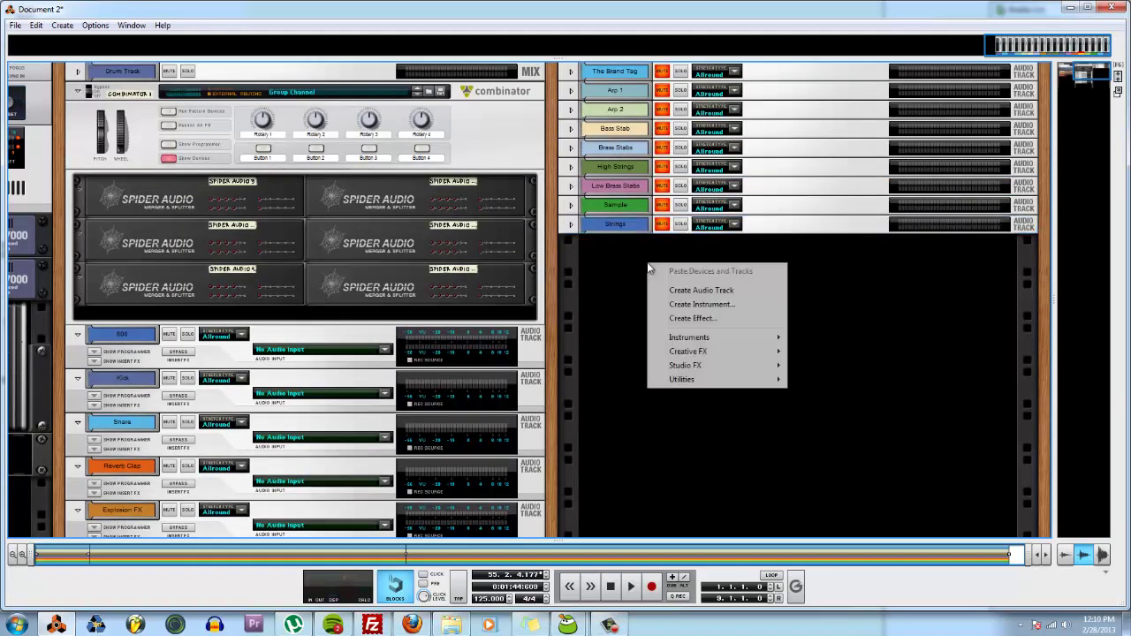
left_click(694, 303)
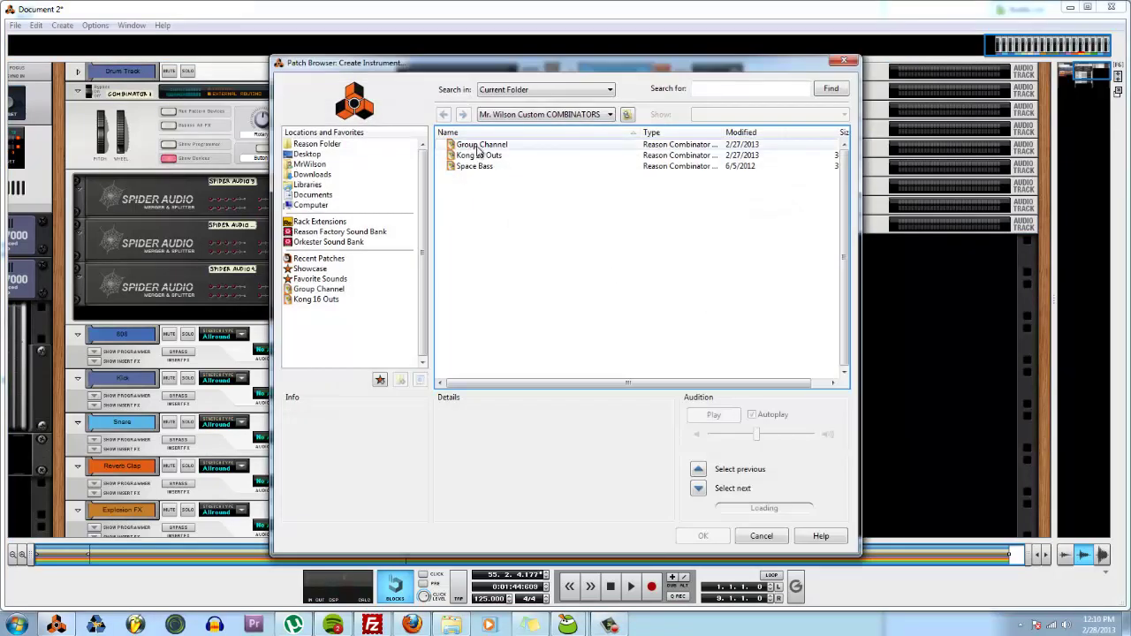
double_click(478, 150)
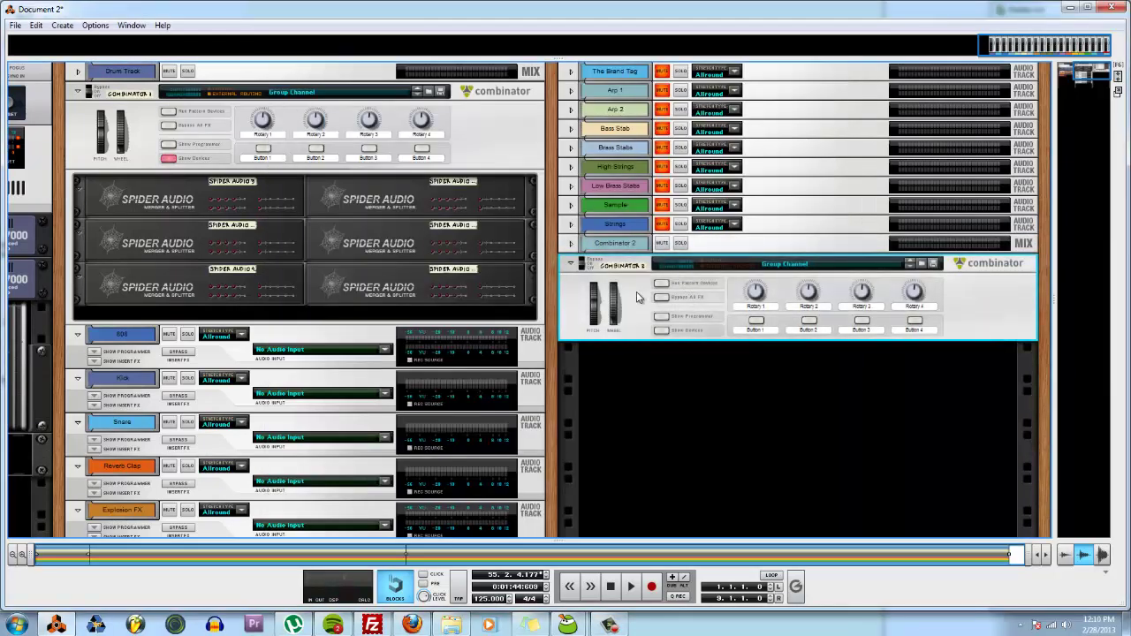
Move the new Combinator and its mix channel above The Brand Tag track at the head of the rack column.
mouse_move(638, 296)
left_mouse_down()
mouse_move(637, 110)
mouse_move(635, 316)
mouse_move(645, 292)
left_mouse_up()
left_click(715, 246)
left_click_drag(646, 295, 653, 163)
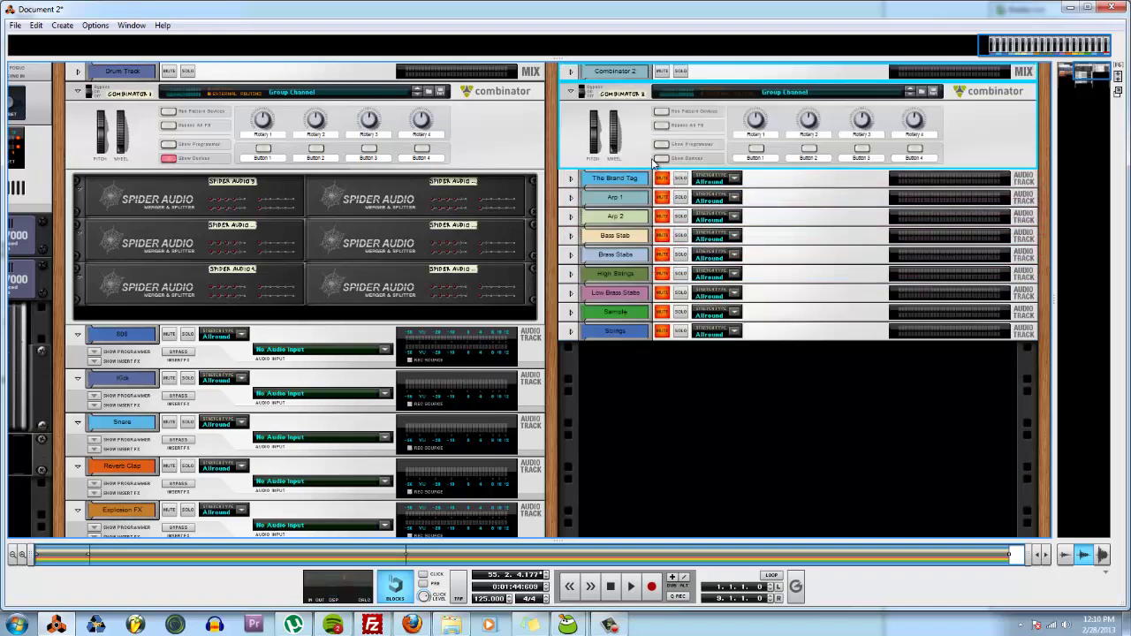
Turn the rack to its back and unfold all audio tracks below the second Combinator, from The Brand Tag to Strings.
key("Tab")
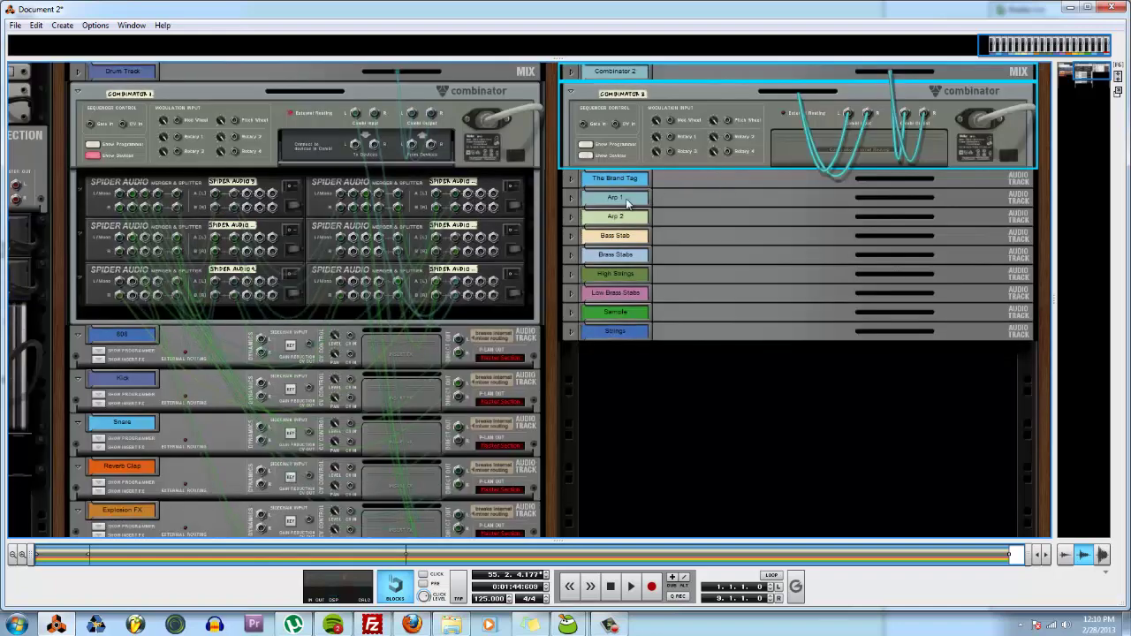
left_click(571, 180)
left_click(570, 223)
left_click(571, 267)
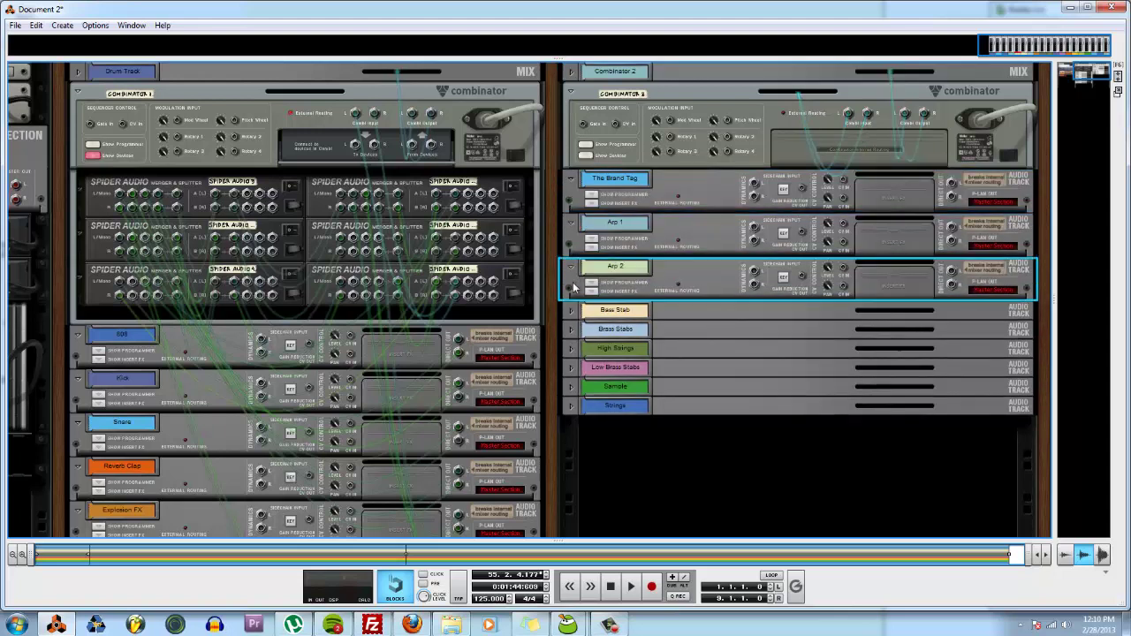
left_click(570, 311)
left_click(571, 354)
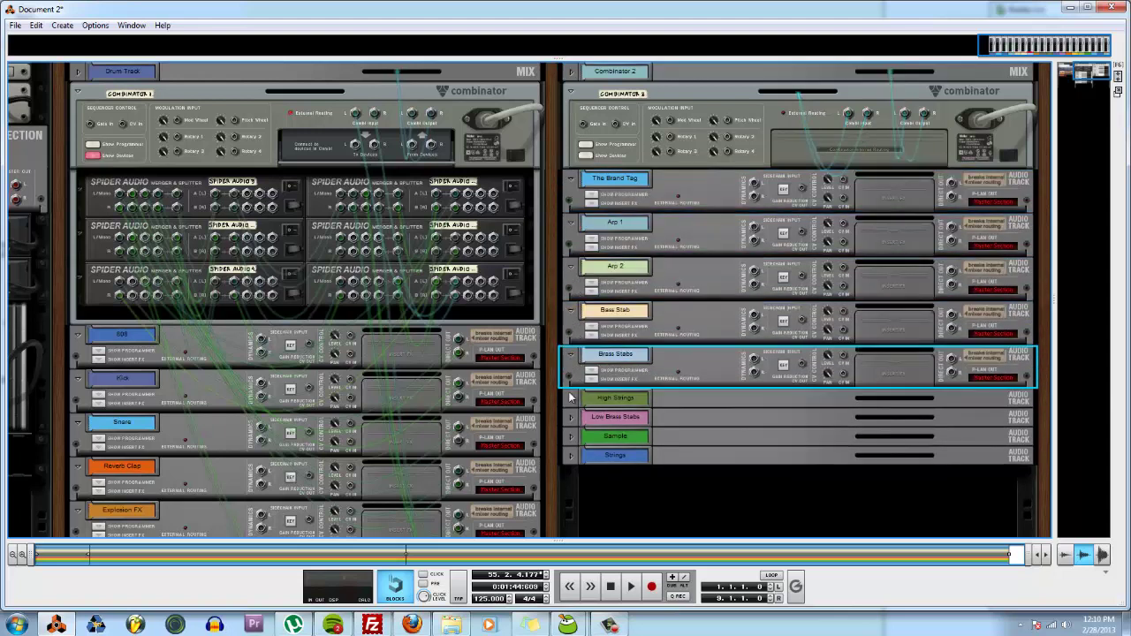
left_click(570, 398)
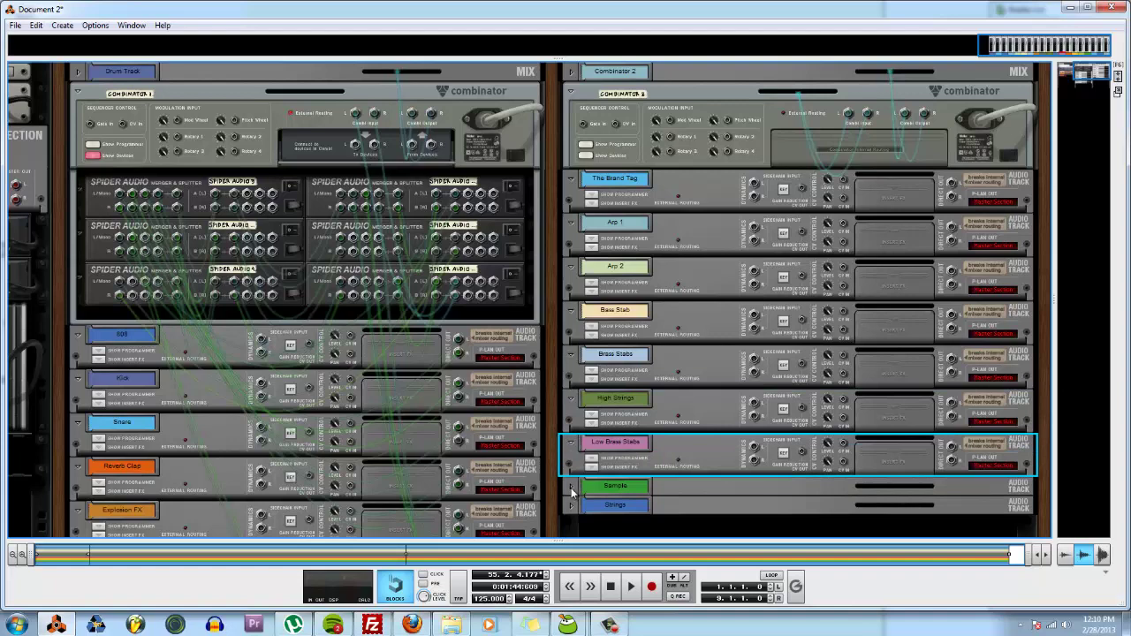
left_click(571, 488)
left_click(571, 531)
scroll(677, 306, "down", 3)
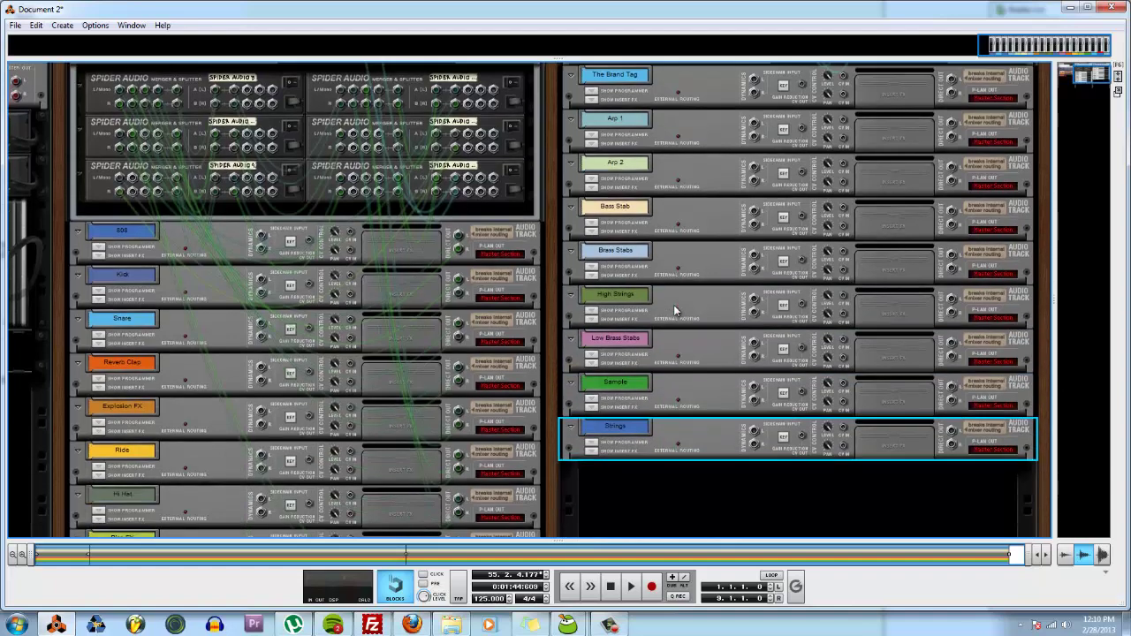
Turn the rack to its front and show the devices inside the second Combinator.
scroll(769, 305, "up", 3)
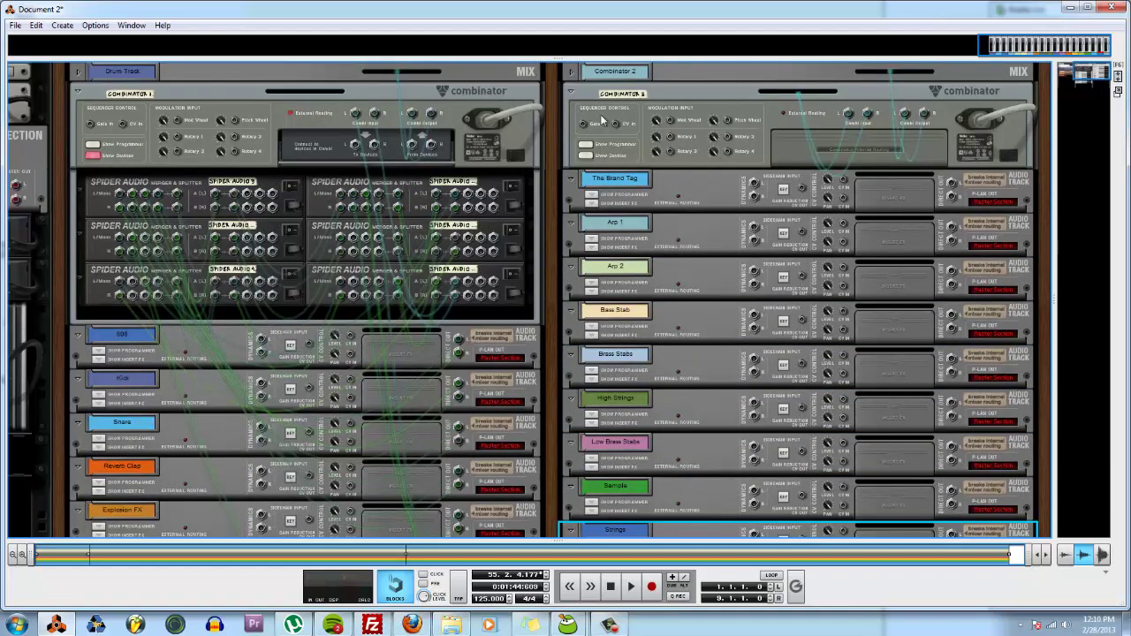
left_click(570, 92)
left_click(570, 94)
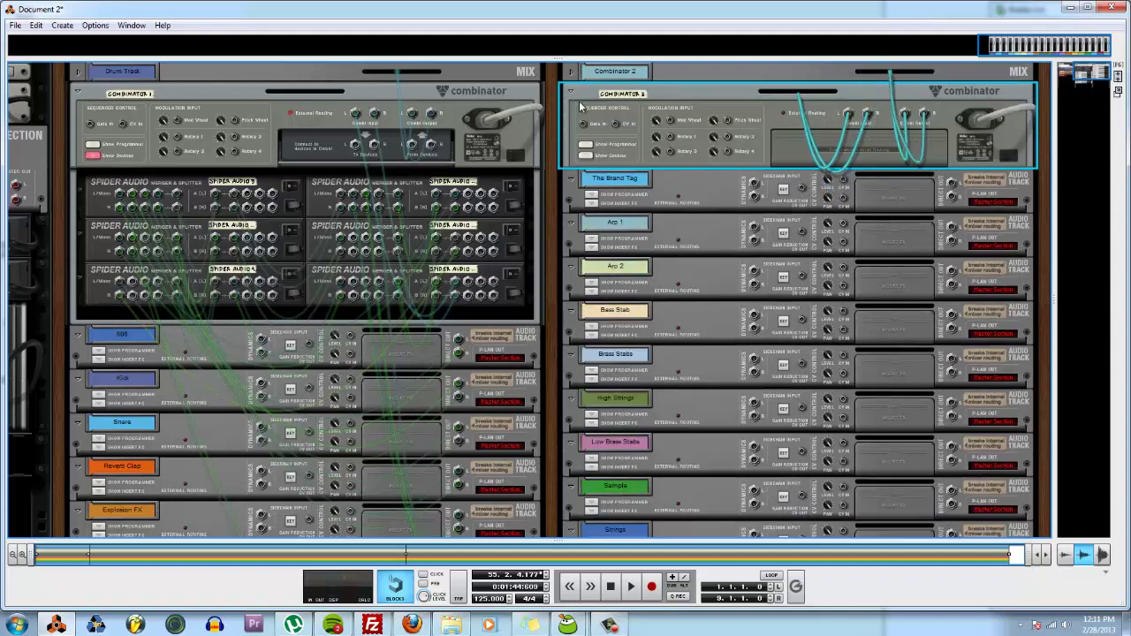
key("Tab")
left_click(661, 158)
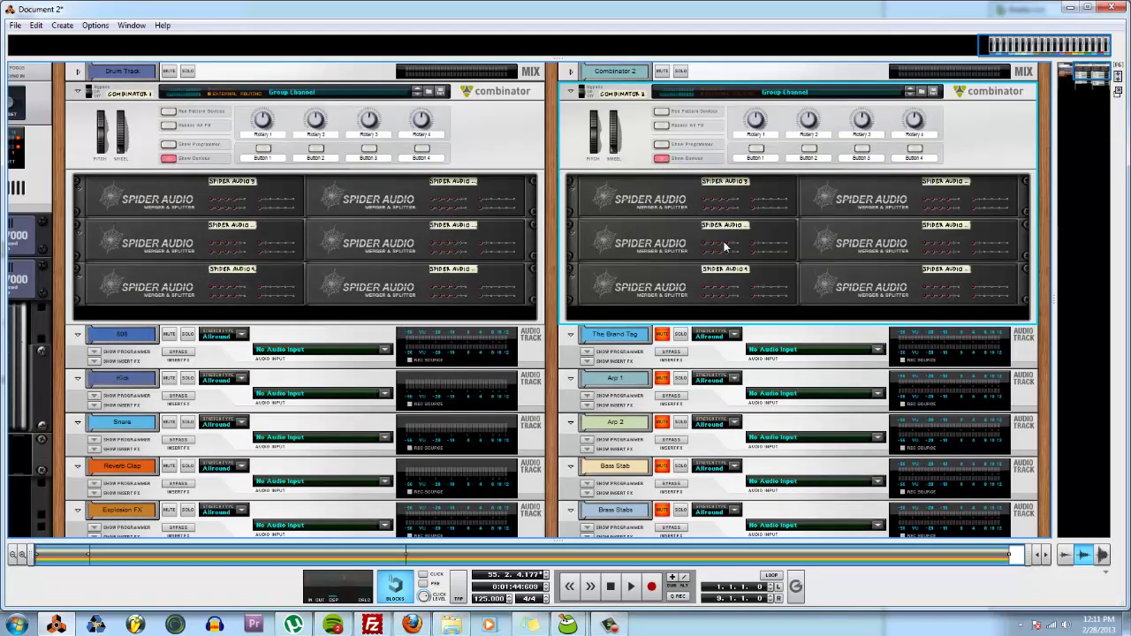
On the rack's back, cable the direct outputs of The Brand Tag, Arp 1, Arp 2 and Bass Stab to the second Combinator's first Spider Audio merger inputs.
key("Tab")
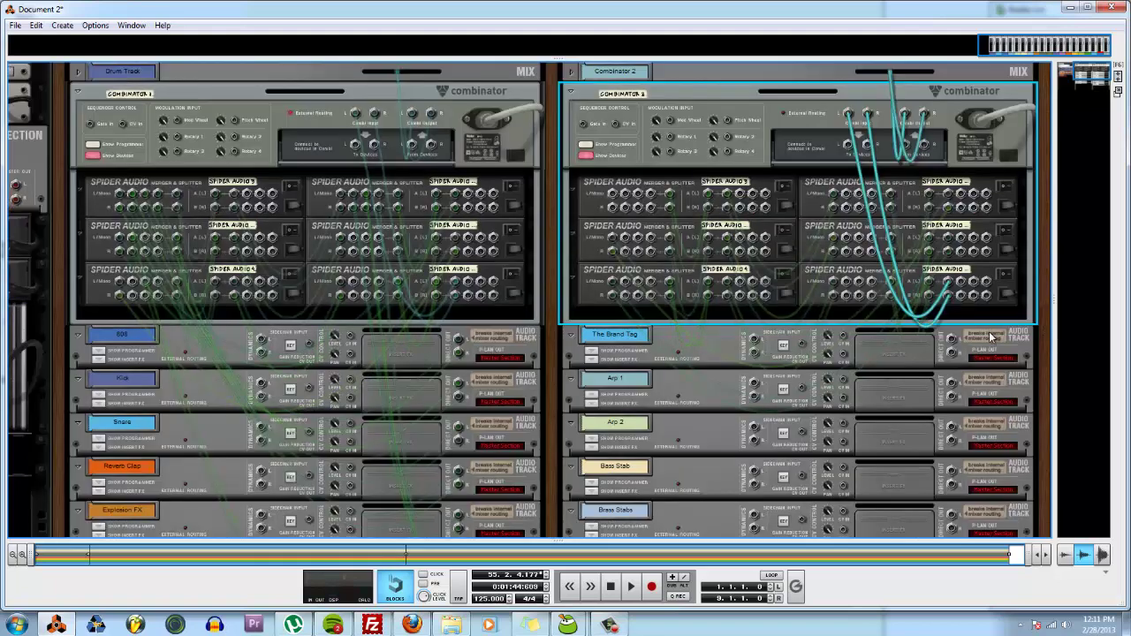
left_click(959, 346)
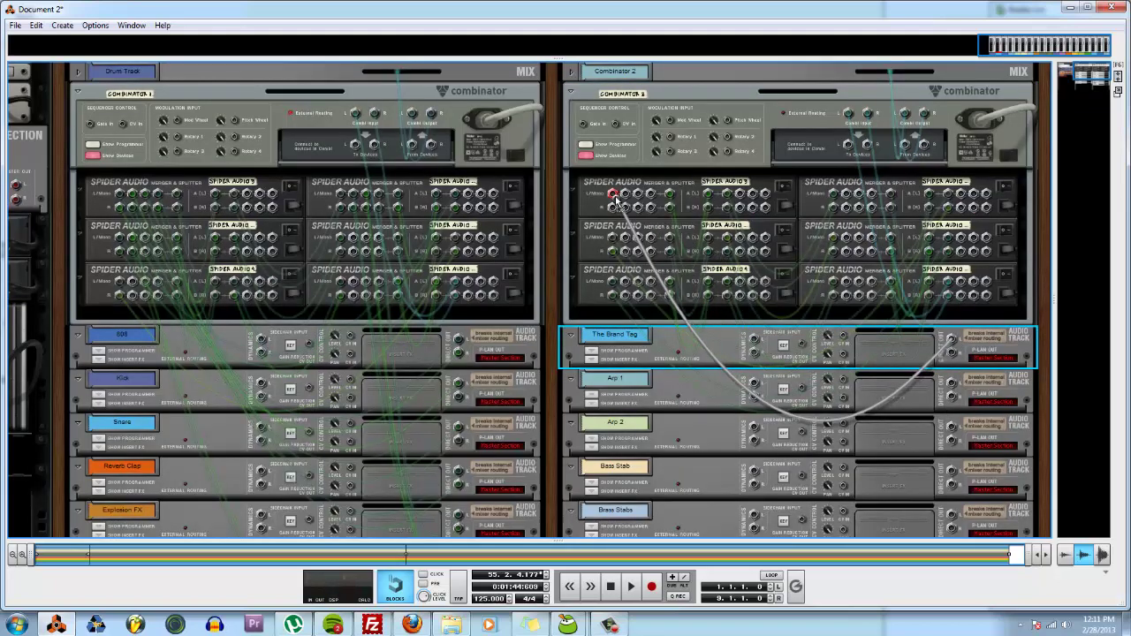
left_click_drag(952, 389, 636, 199)
left_click_drag(952, 433, 650, 212)
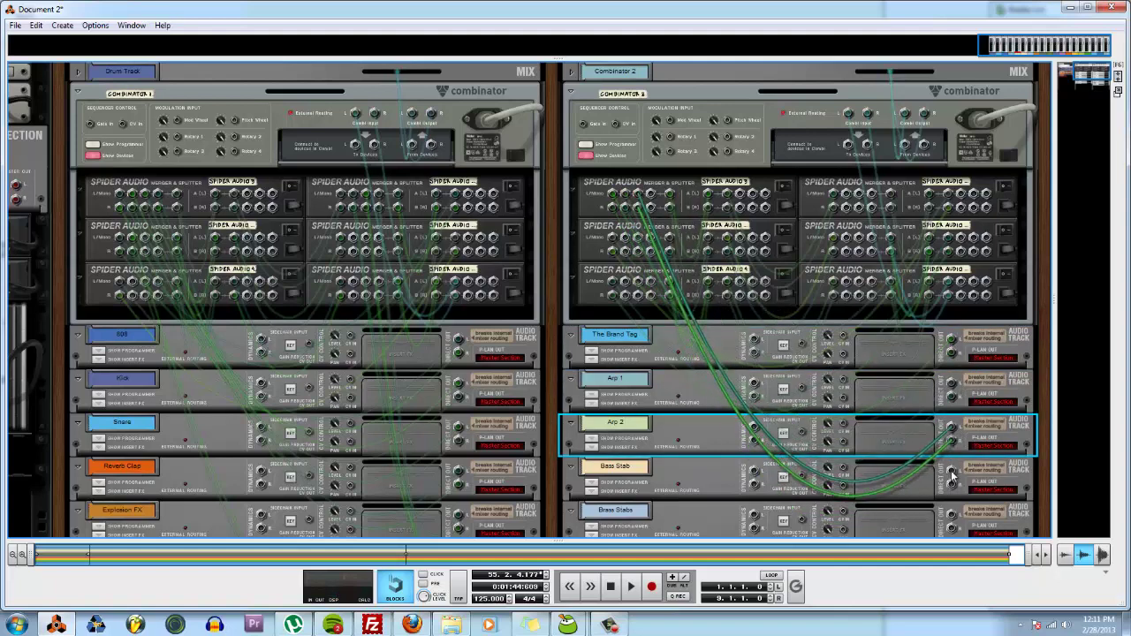
left_click_drag(951, 477, 651, 206)
Cable the direct outputs of Brass Stabs, High Strings and Low Brass Stabs to free merger inputs of the top row's second Spider Audio in Combinator 2.
scroll(888, 399, "down", 3)
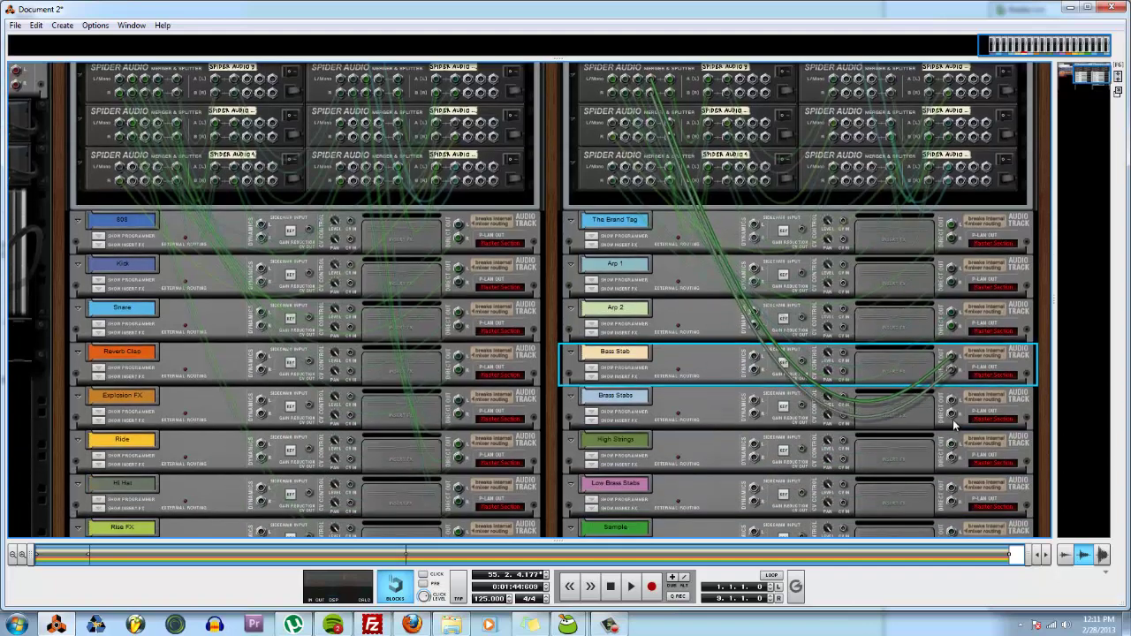
left_click_drag(951, 404, 847, 82)
scroll(892, 168, "up", 1)
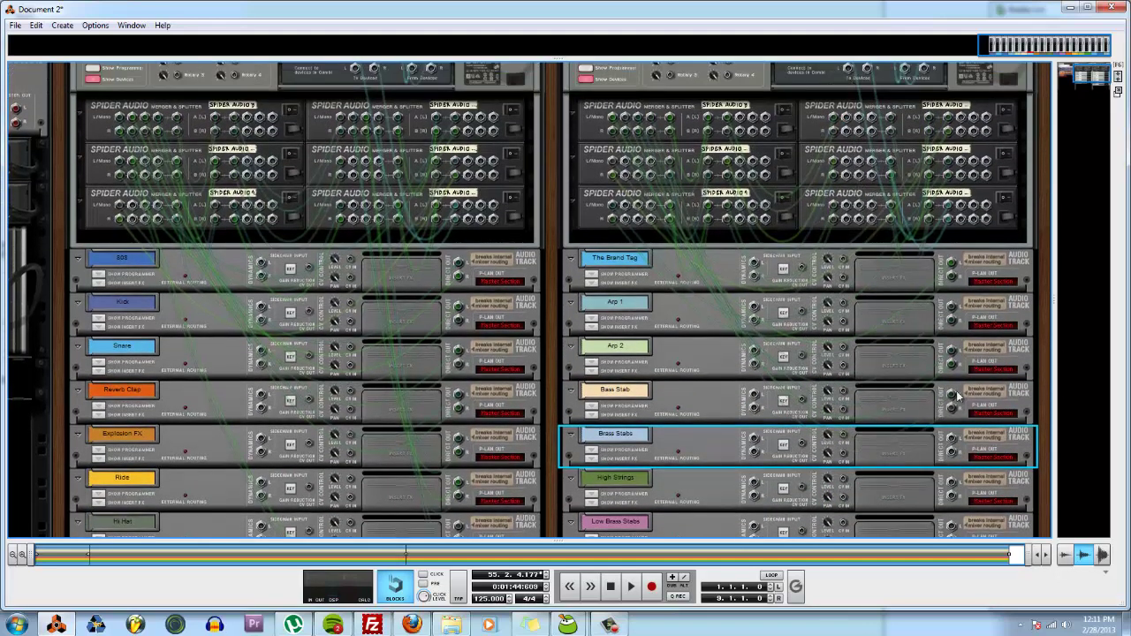
left_click_drag(959, 449, 846, 117)
scroll(954, 442, "down", 1)
left_click_drag(958, 452, 858, 104)
scroll(955, 381, "down", 4)
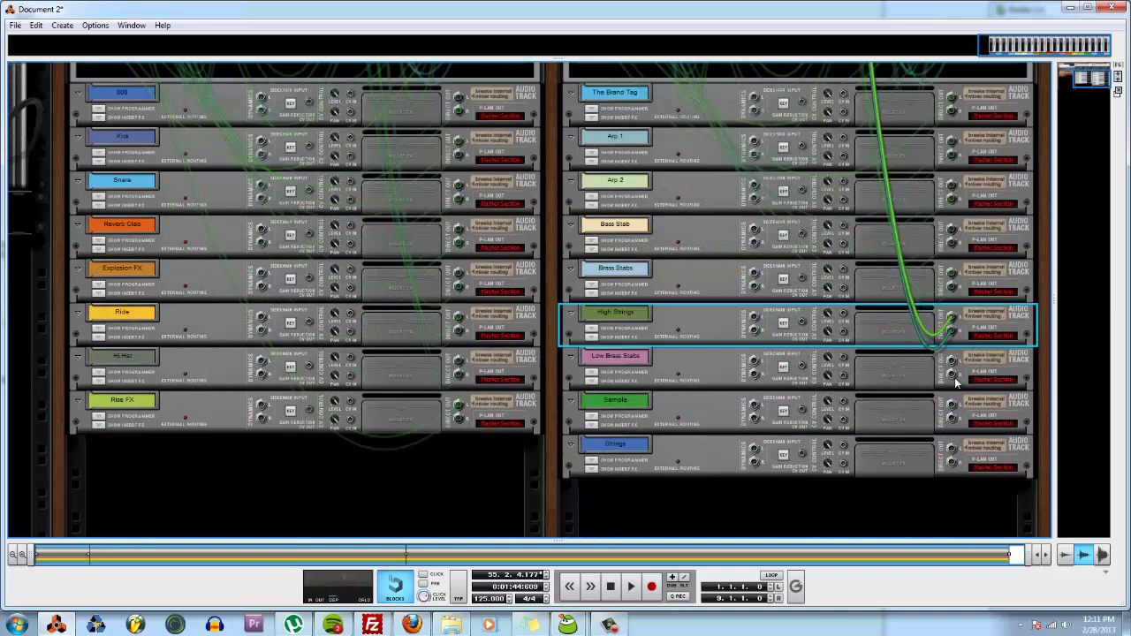
left_click_drag(956, 382, 889, 146)
Cable the direct outputs of the Sample and Strings tracks to free merger inputs of Combinator 2's lower first-column Spider Audios.
scroll(941, 388, "down", 4)
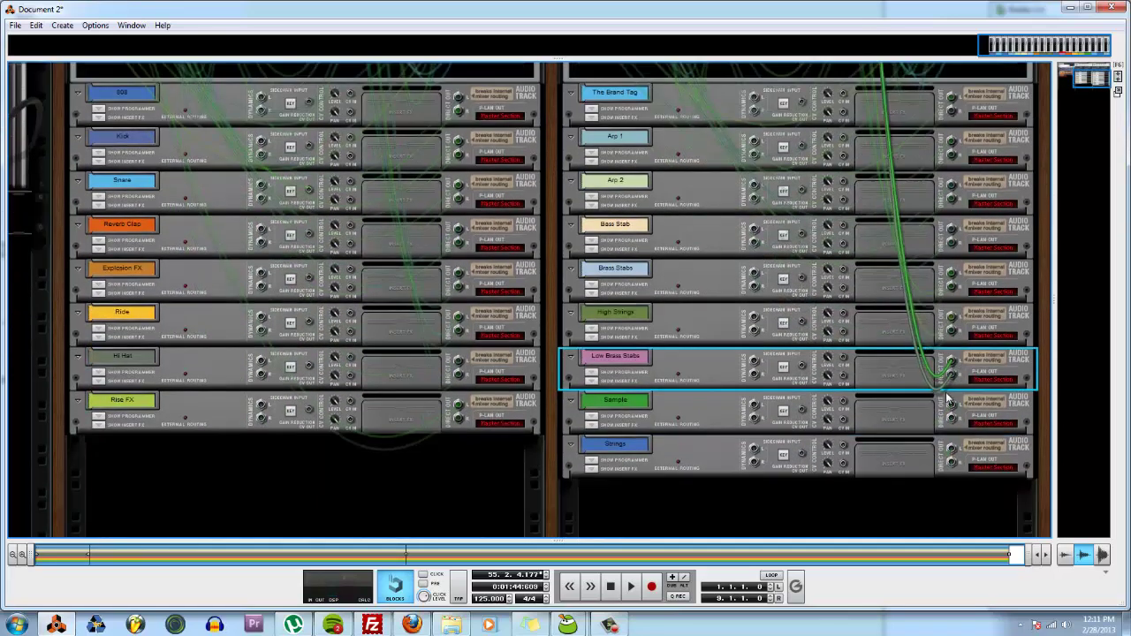
left_click_drag(950, 405, 625, 199)
scroll(836, 330, "down", 7)
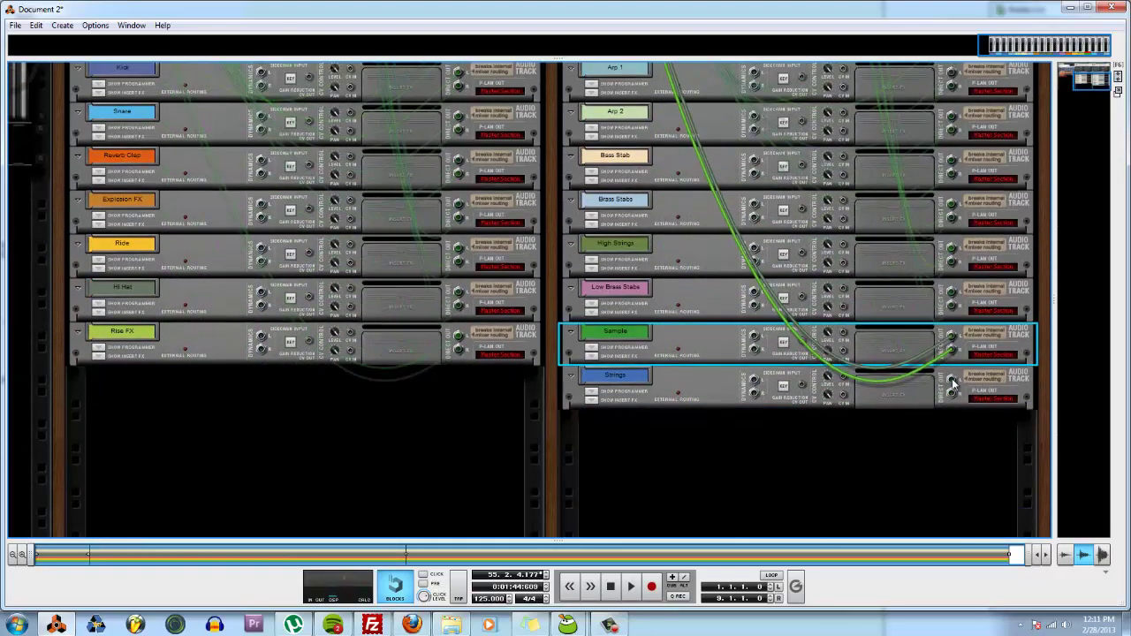
left_click_drag(952, 381, 651, 152)
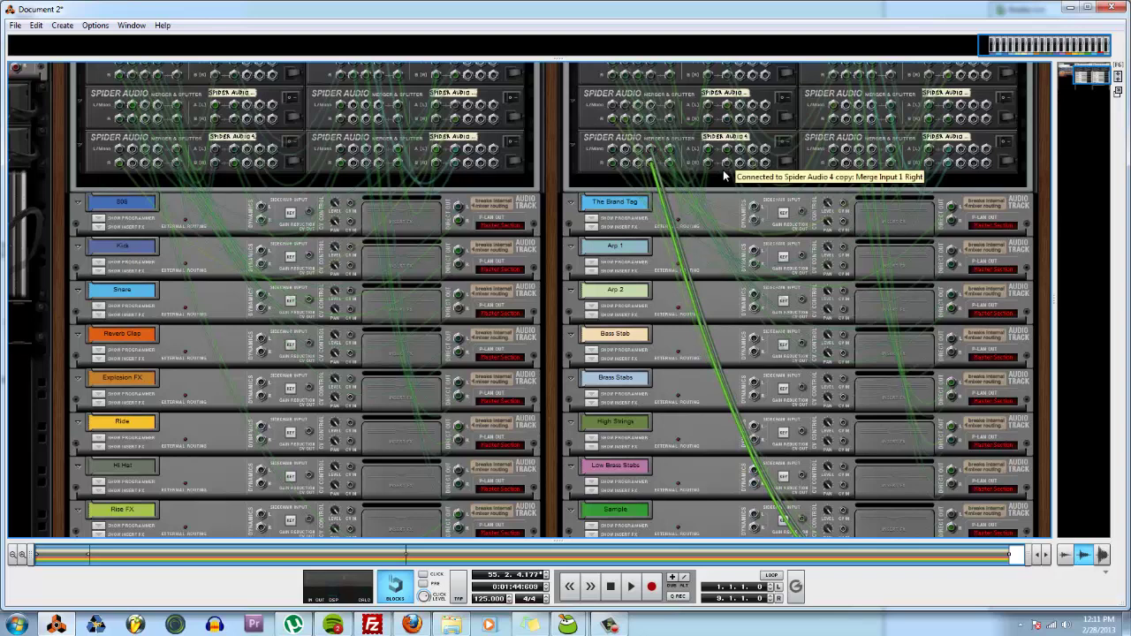
Turn the rack back to its front and rename the second Combinator's mix channel as Instrument Track.
key("Tab")
scroll(778, 183, "up", 3)
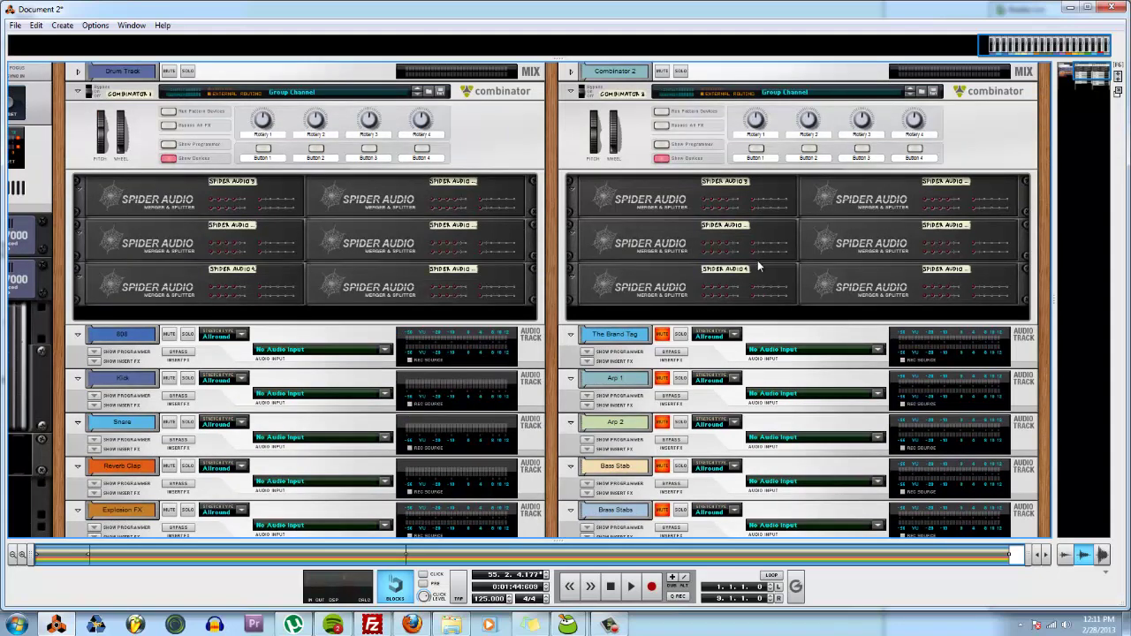
double_click(628, 75)
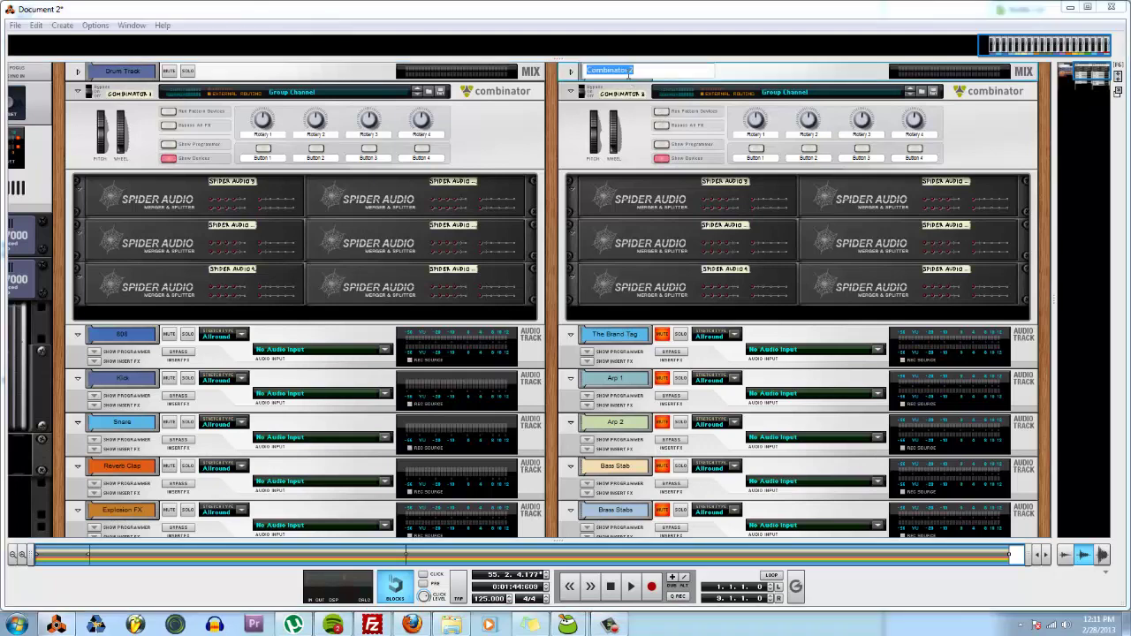
key("BackSpace")
type("Instrument Track")
key("Return")
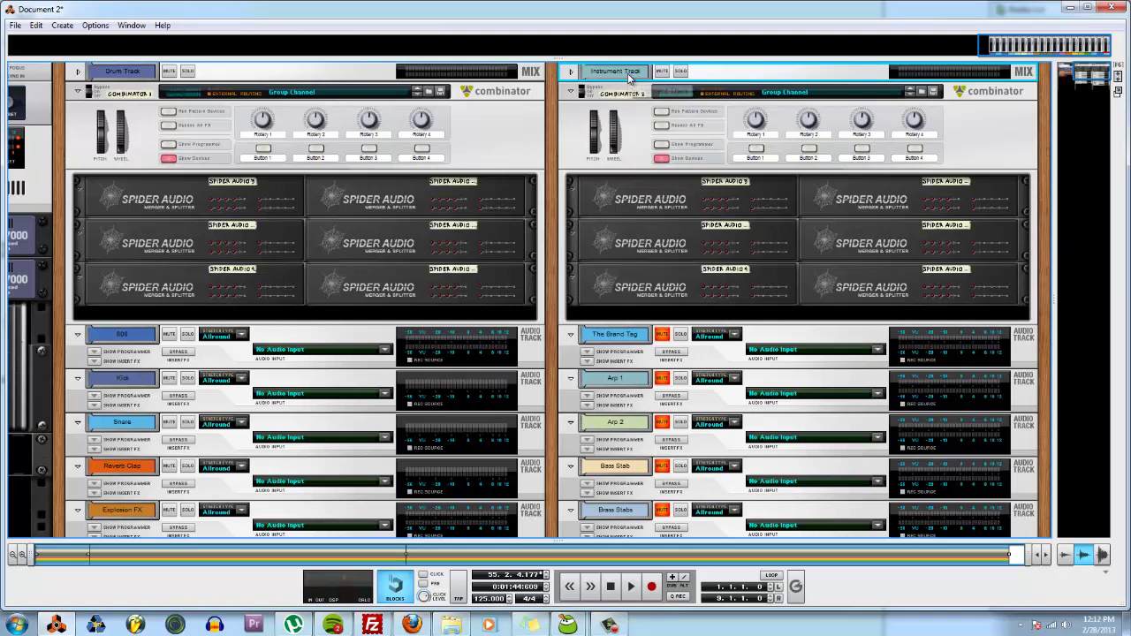
Check the second Combinator's rear cabling, then show the mixer and move the Instrument Track channel between High Strings and Kick.
key("Tab")
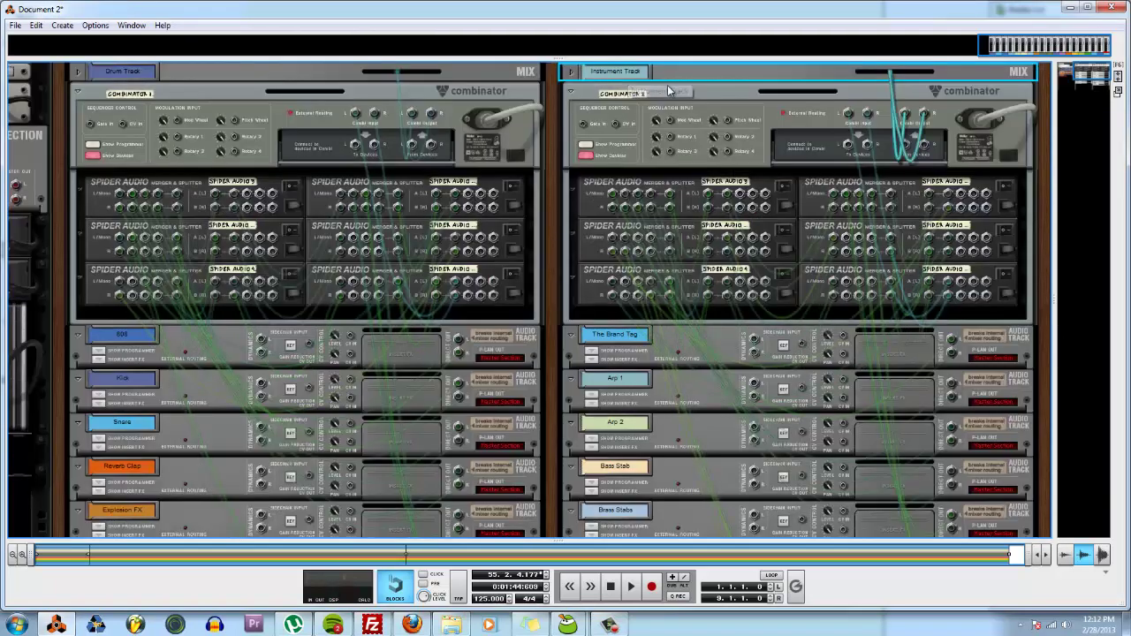
key("Tab")
key("F5")
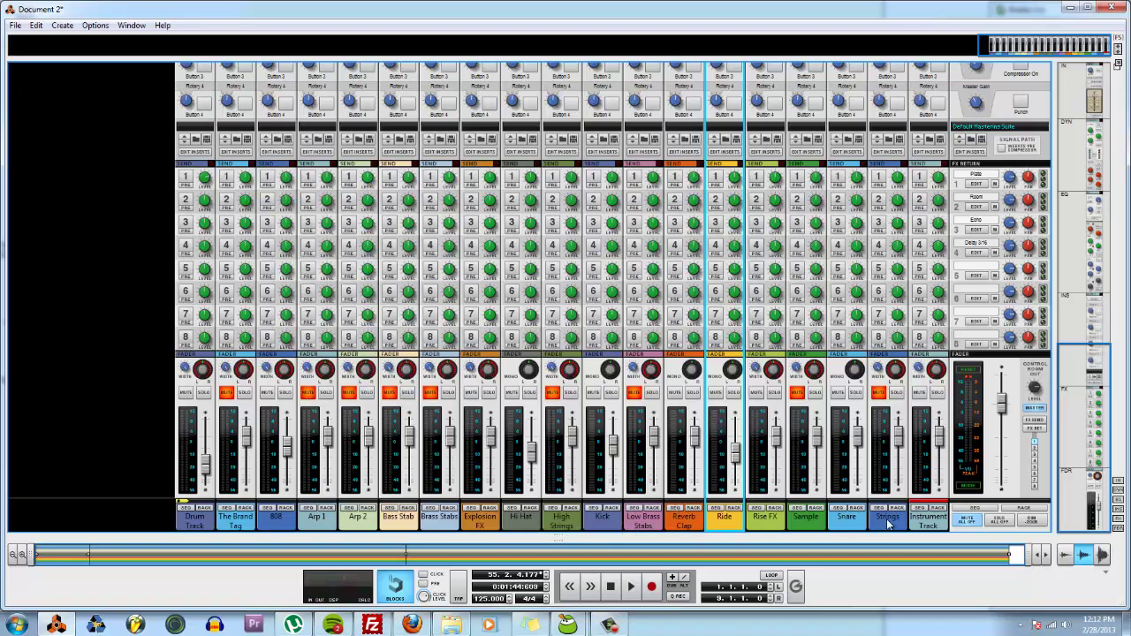
left_click_drag(929, 521, 584, 535)
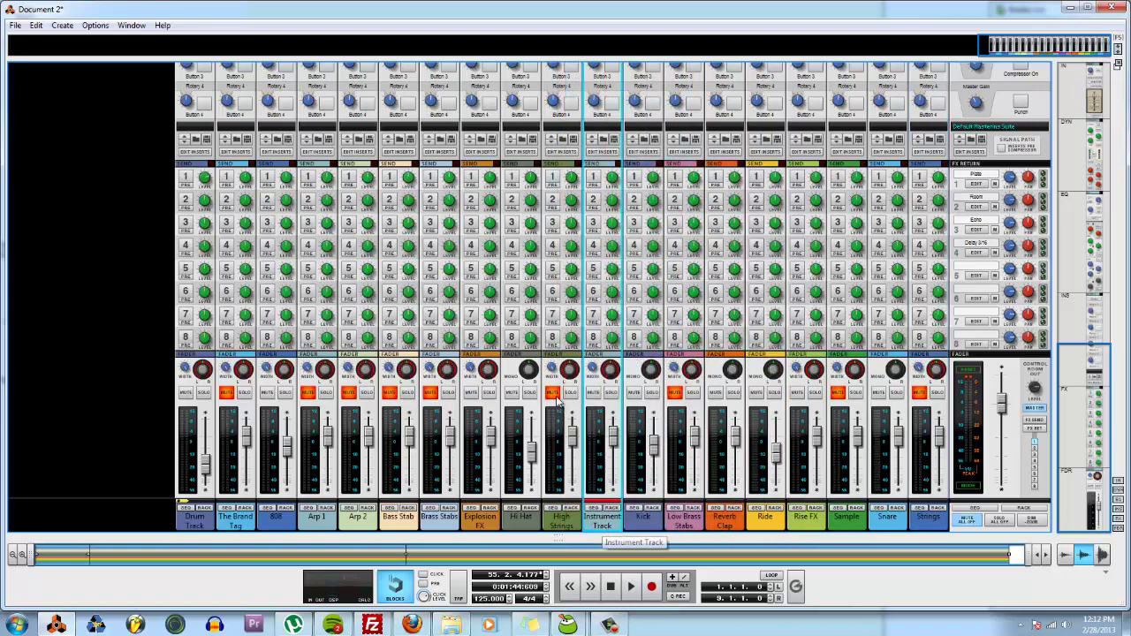
Unmute the High Strings, Brass Stabs, Bass Stab, Arp 2, Arp 1, The Brand Tag, Low Brass Stabs, Sample and Strings channels.
left_click(435, 403)
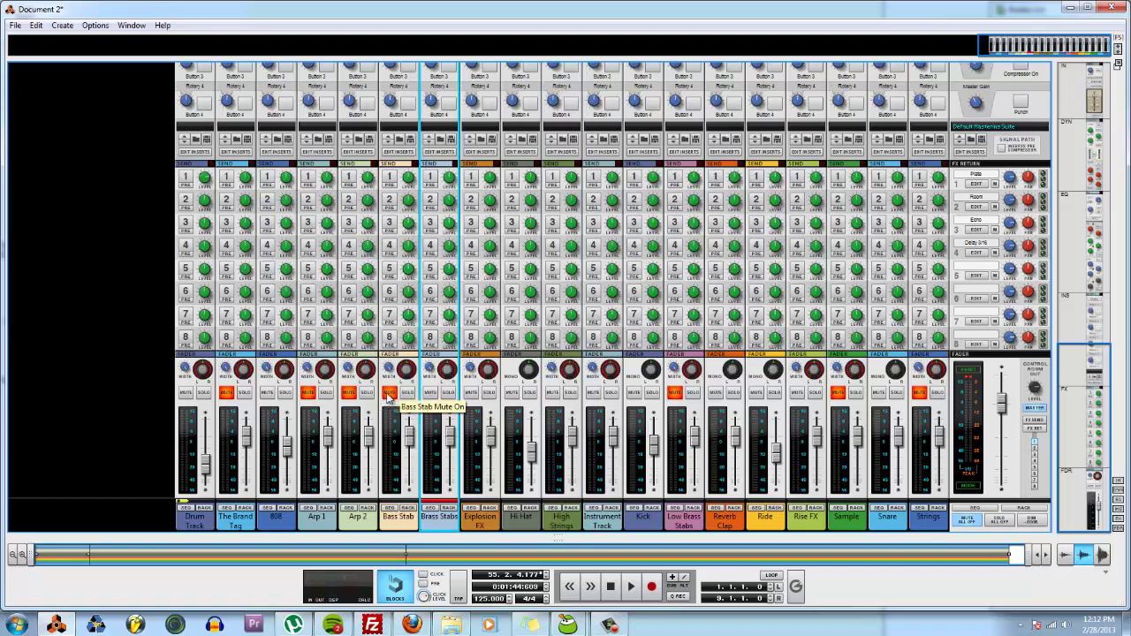
left_click(388, 392)
left_click(348, 392)
left_click(308, 392)
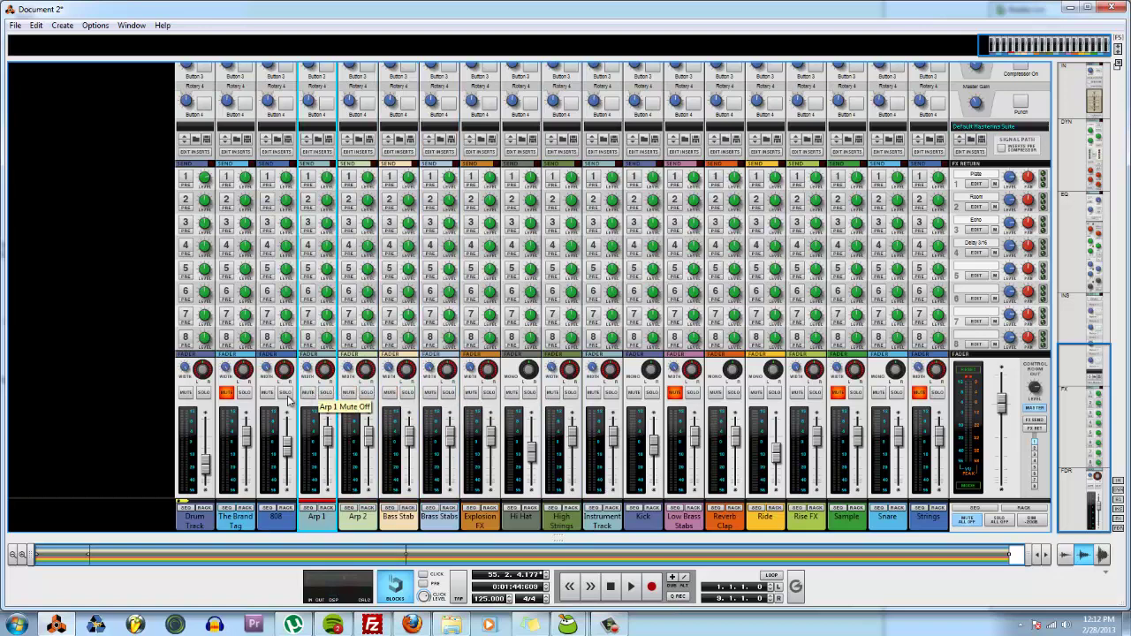
left_click(227, 393)
left_click(674, 393)
left_click(835, 394)
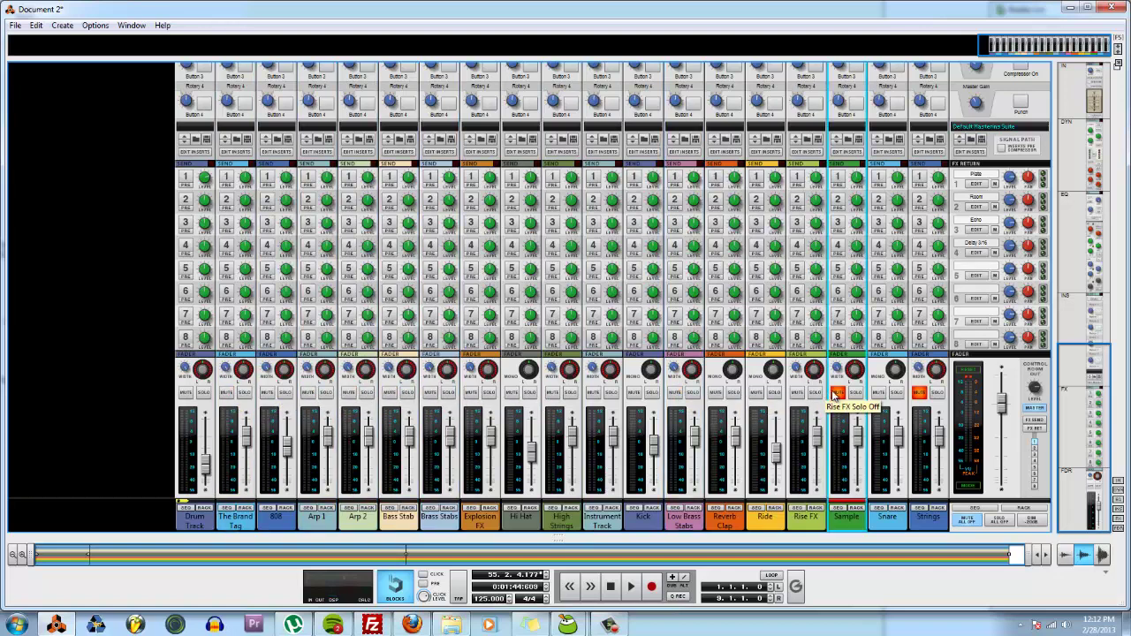
left_click(918, 392)
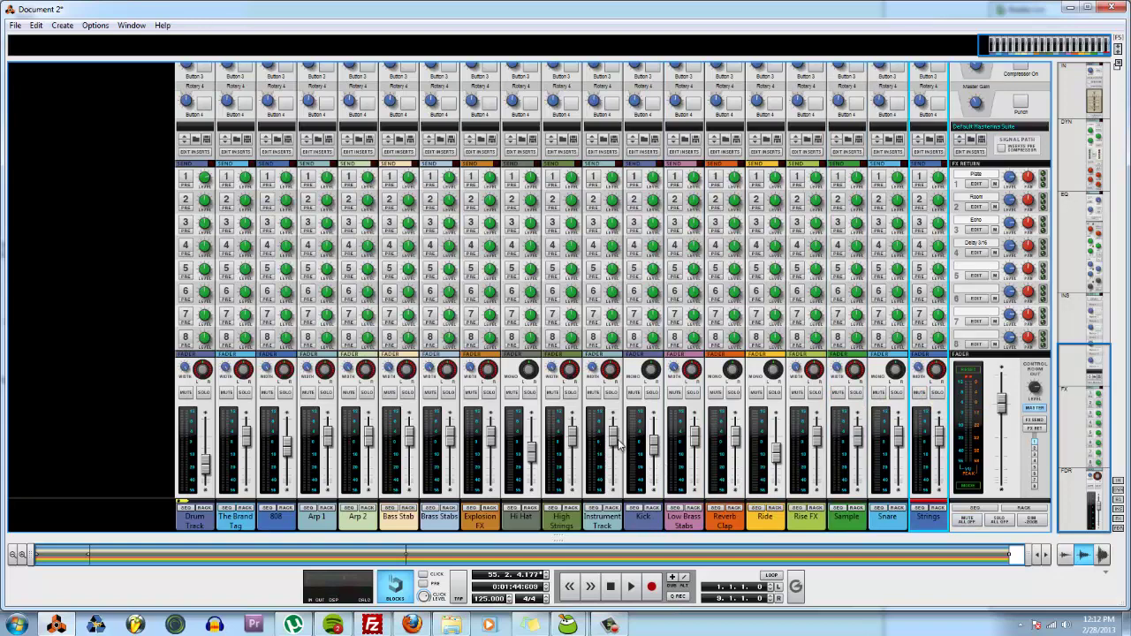
Lower the Instrument Track fader to about -29.8 dB, playing the song to judge the group's level.
left_click_drag(615, 442, 611, 467)
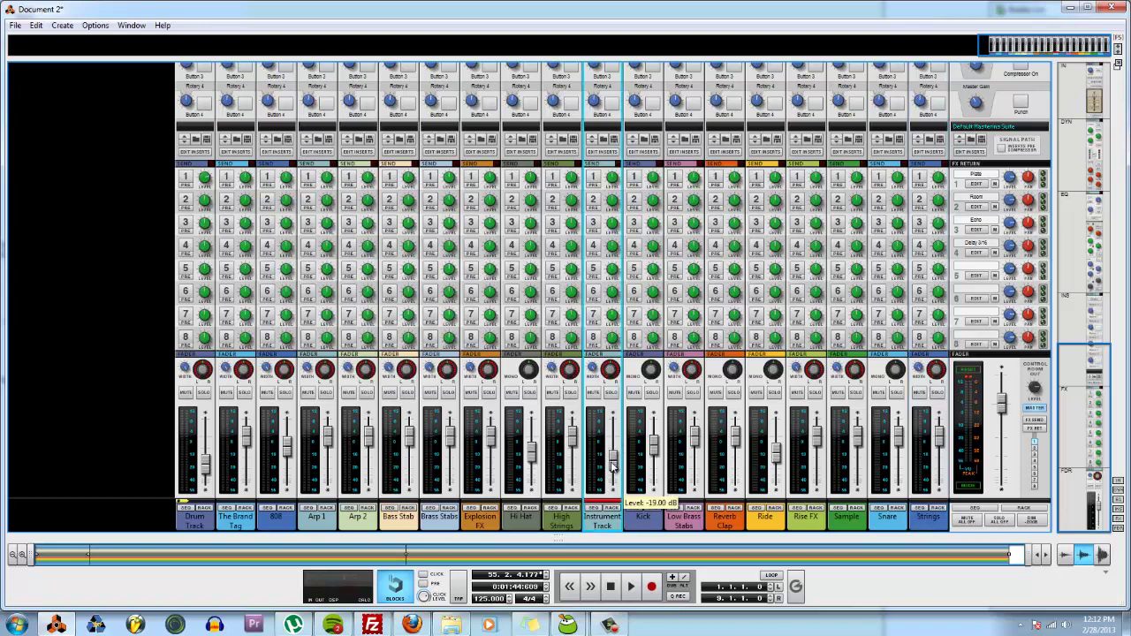
key("space")
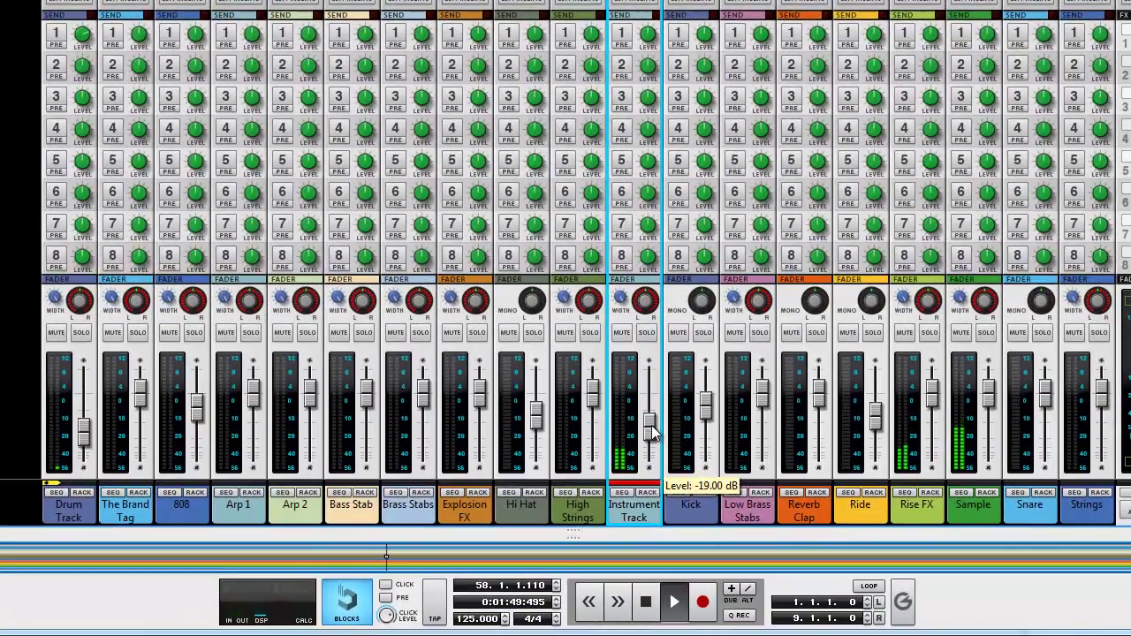
mouse_move(651, 430)
left_mouse_down()
mouse_move(653, 385)
mouse_move(649, 439)
left_mouse_up()
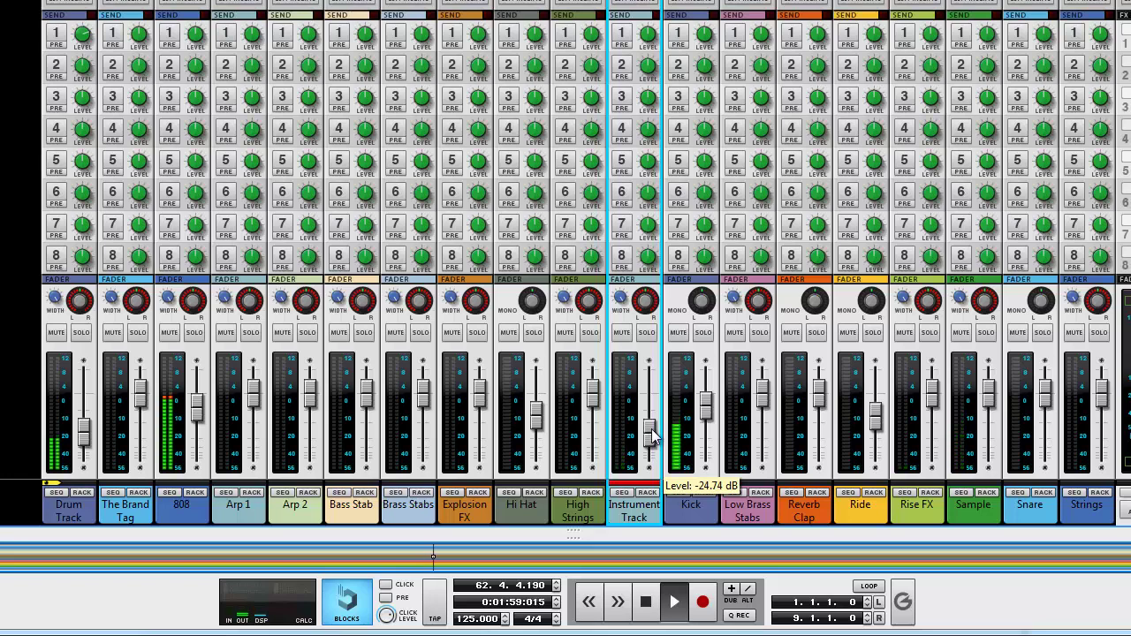
left_click_drag(653, 431, 656, 438)
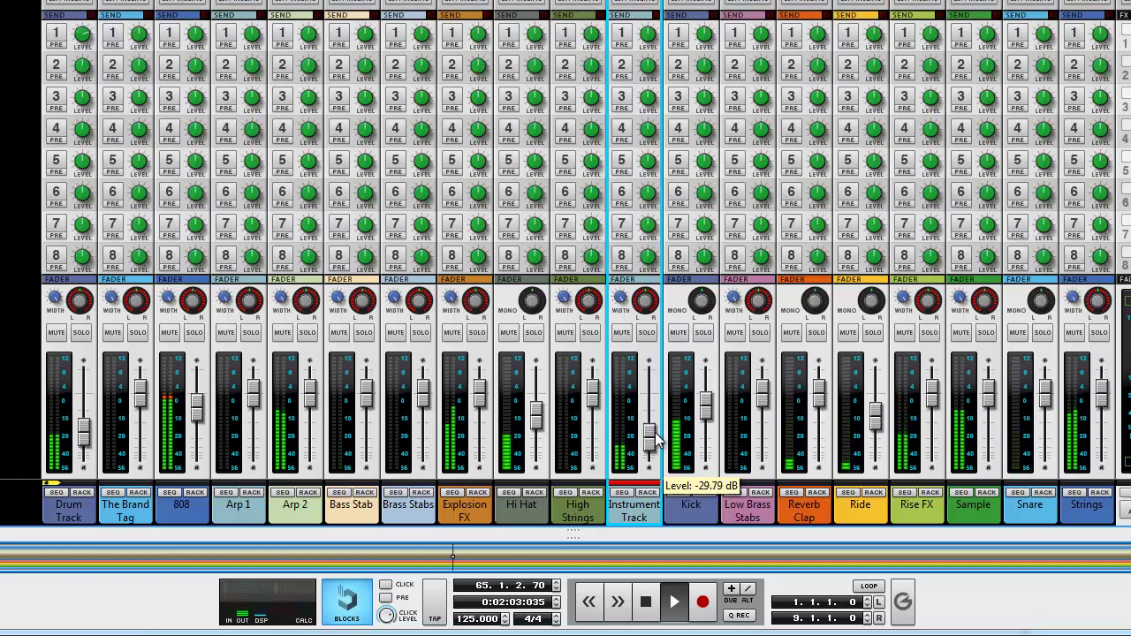
key("space")
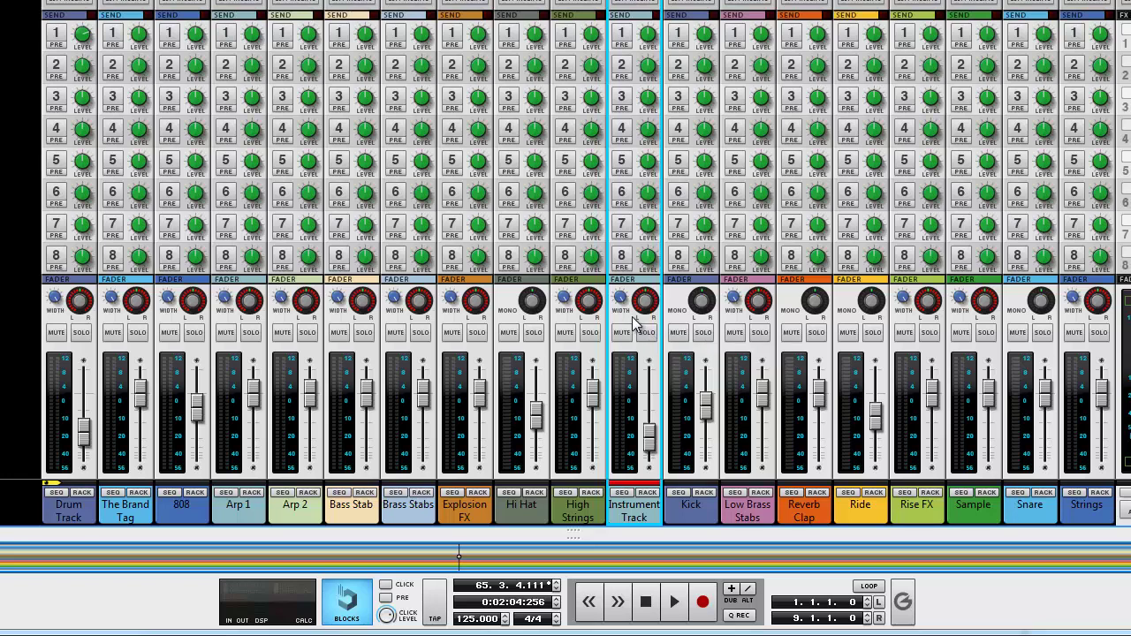
Play the song and audition each group by muting and unmuting the Drum Track, followed by the Instrument Track.
key("space")
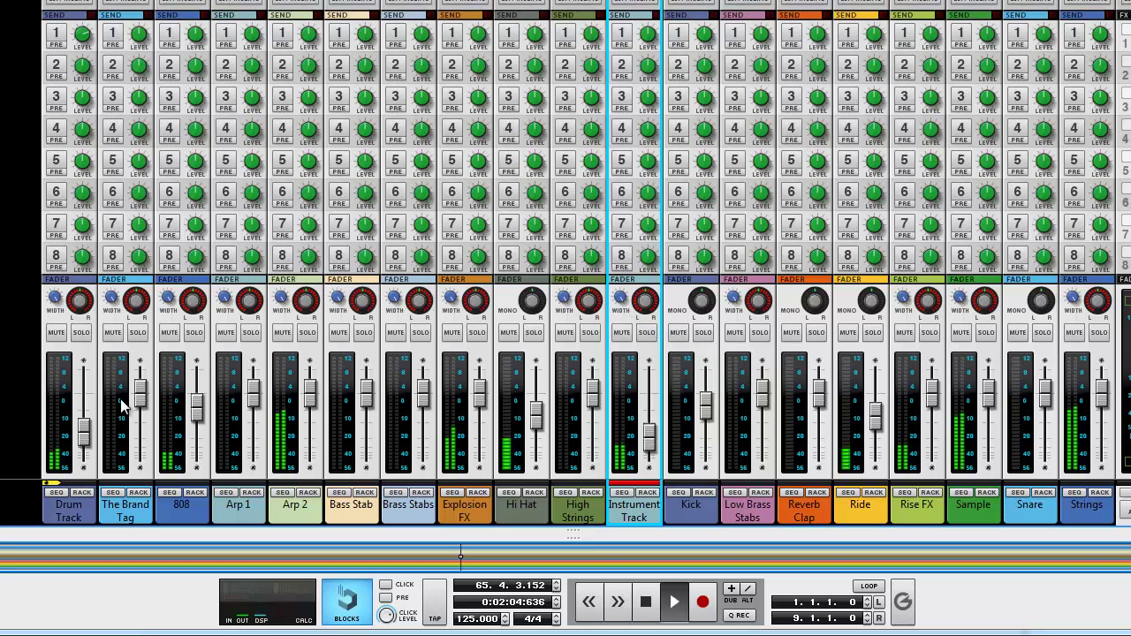
left_click(59, 335)
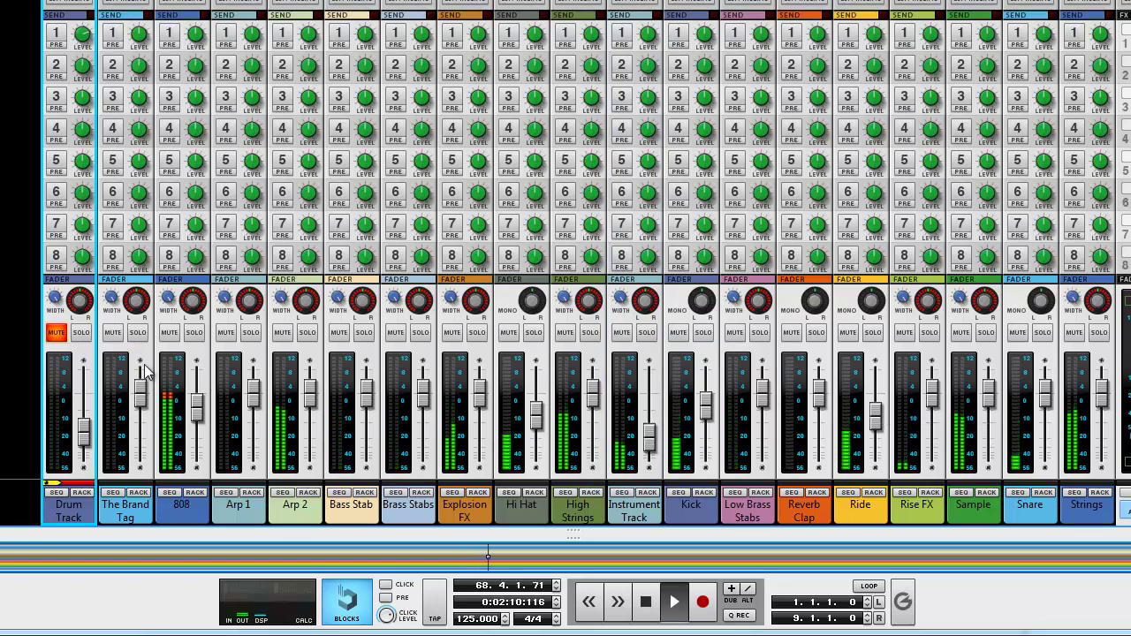
left_click(56, 336)
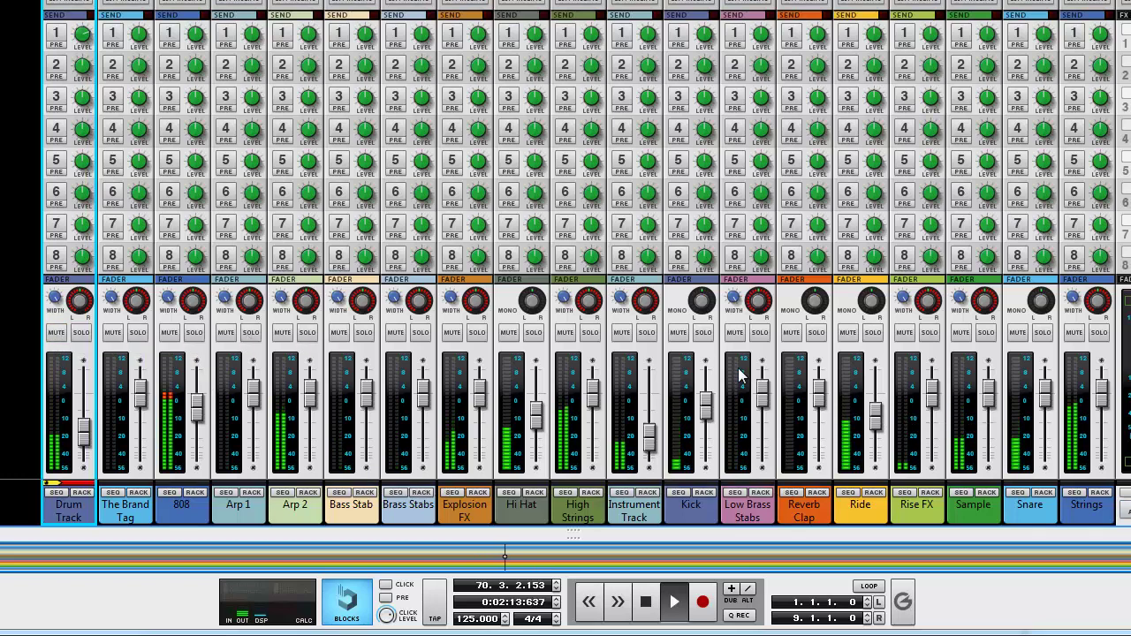
left_click(624, 336)
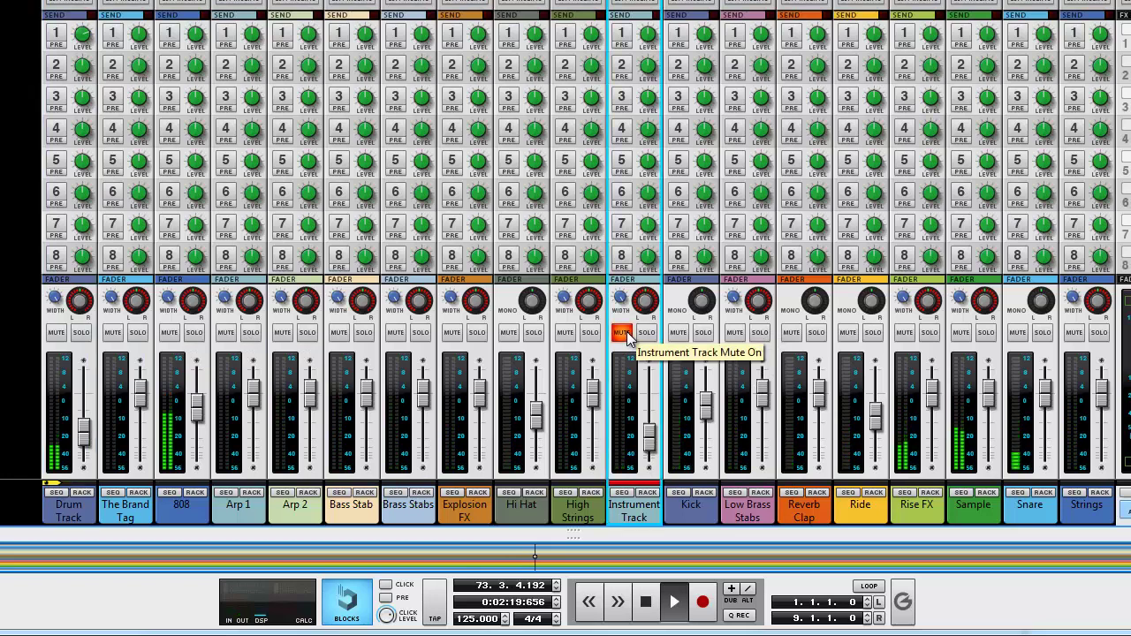
left_click(623, 334)
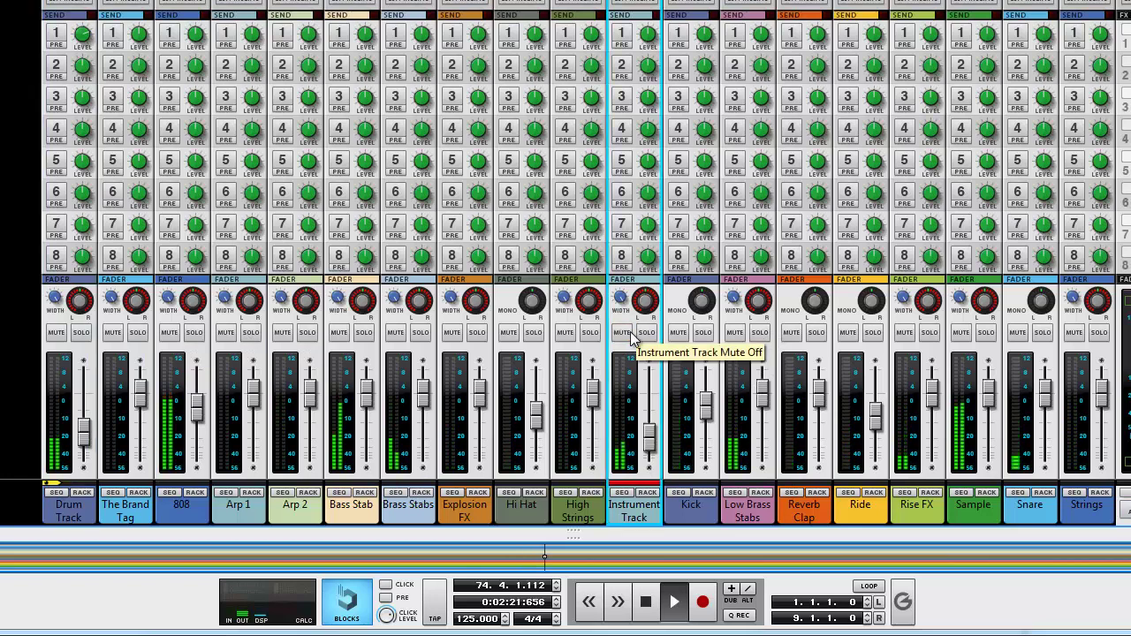
Solo the Instrument Track during playback, turn its solo off again and stop the song.
left_click(651, 333)
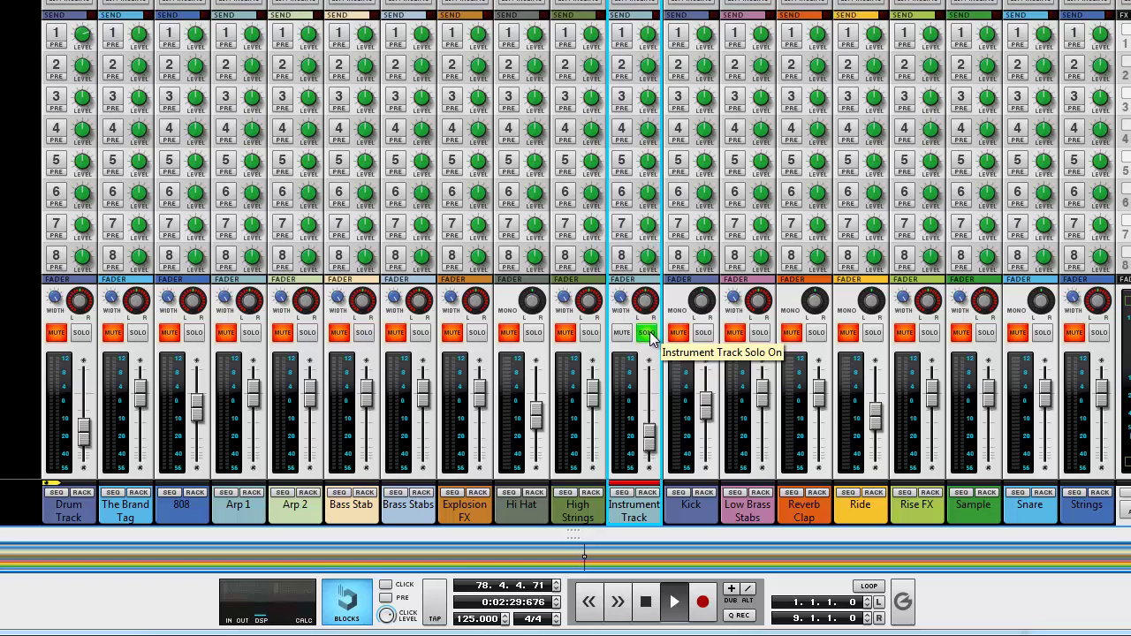
left_click(648, 333)
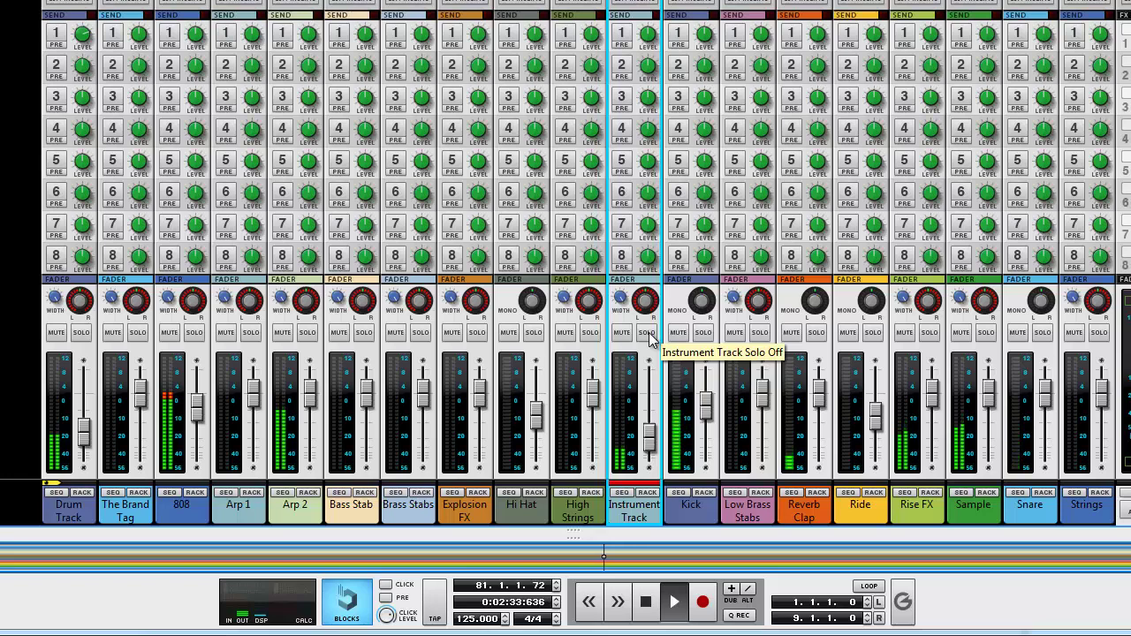
key("space")
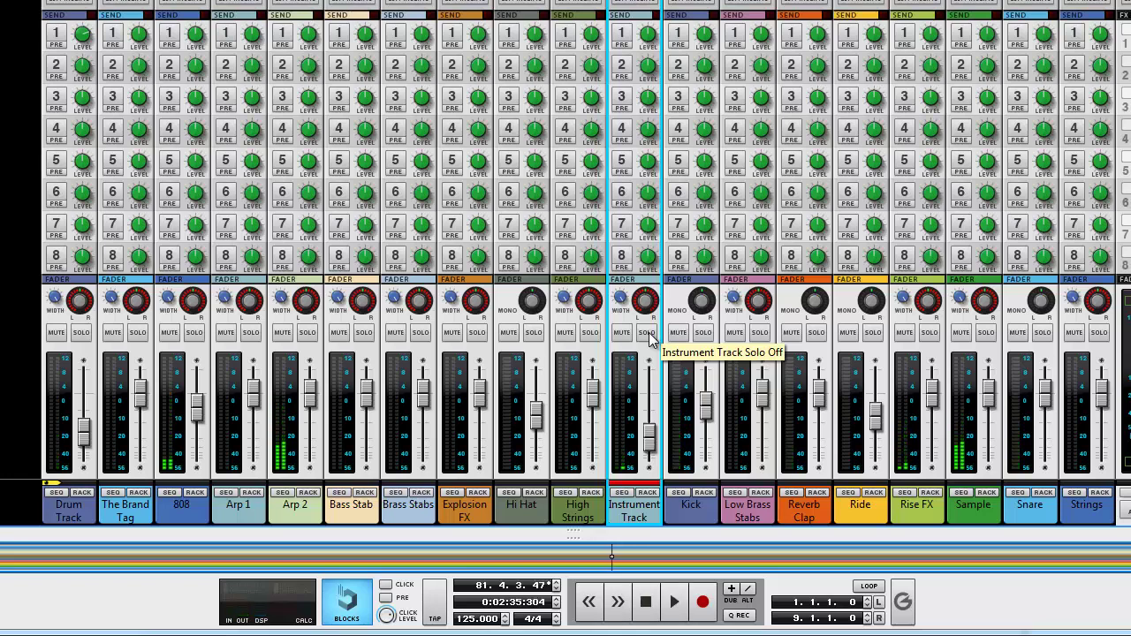